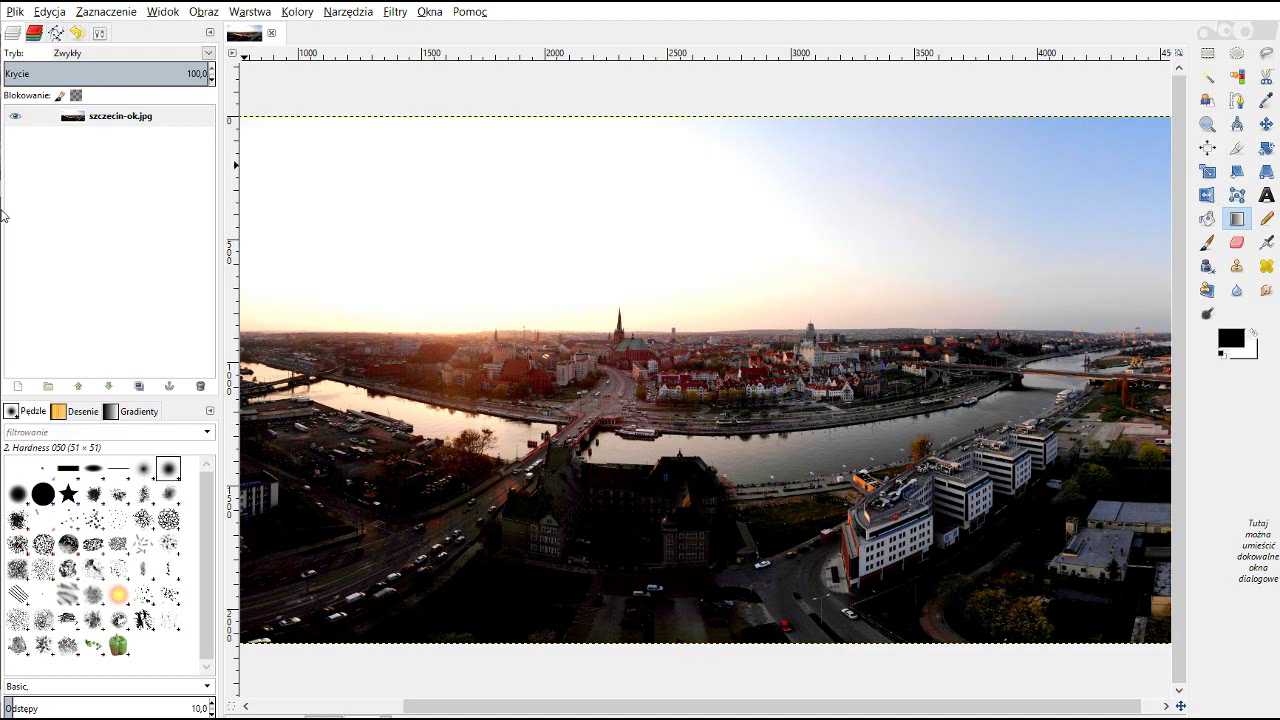
Preview the Wikipedia tilt-shift example and the Spider's Web street-intersection miniature in Google Images.
{"action": "left_click", "coordinate": [2, 215]}
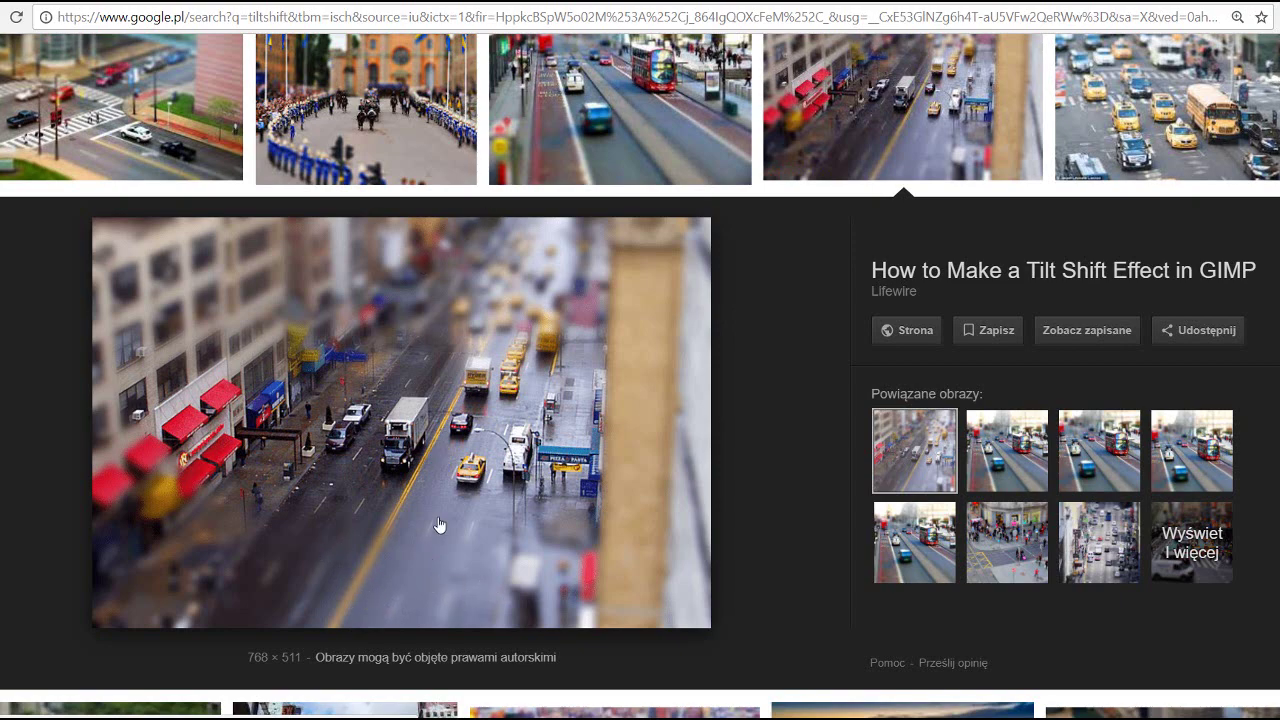
{"action": "left_click", "coordinate": [363, 127]}
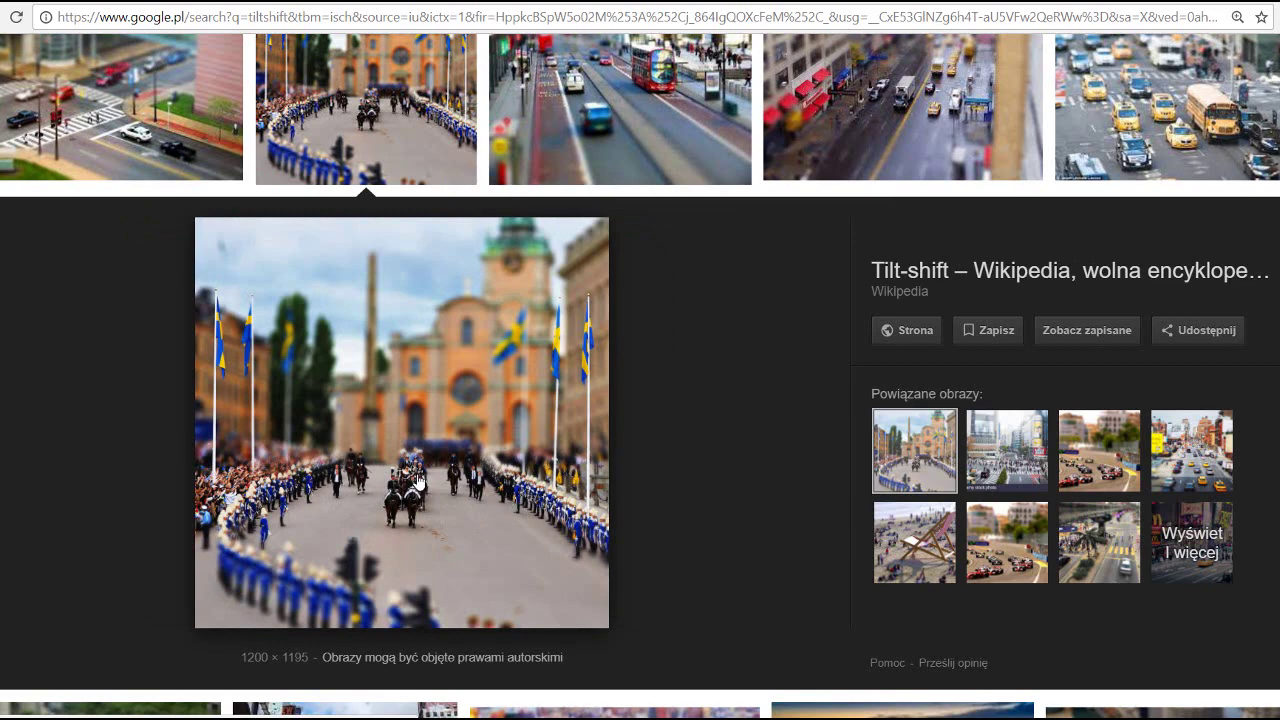
{"action": "scroll", "coordinate": [418, 495], "scroll_direction": "up", "scroll_amount": 1}
{"action": "left_click", "coordinate": [110, 200]}
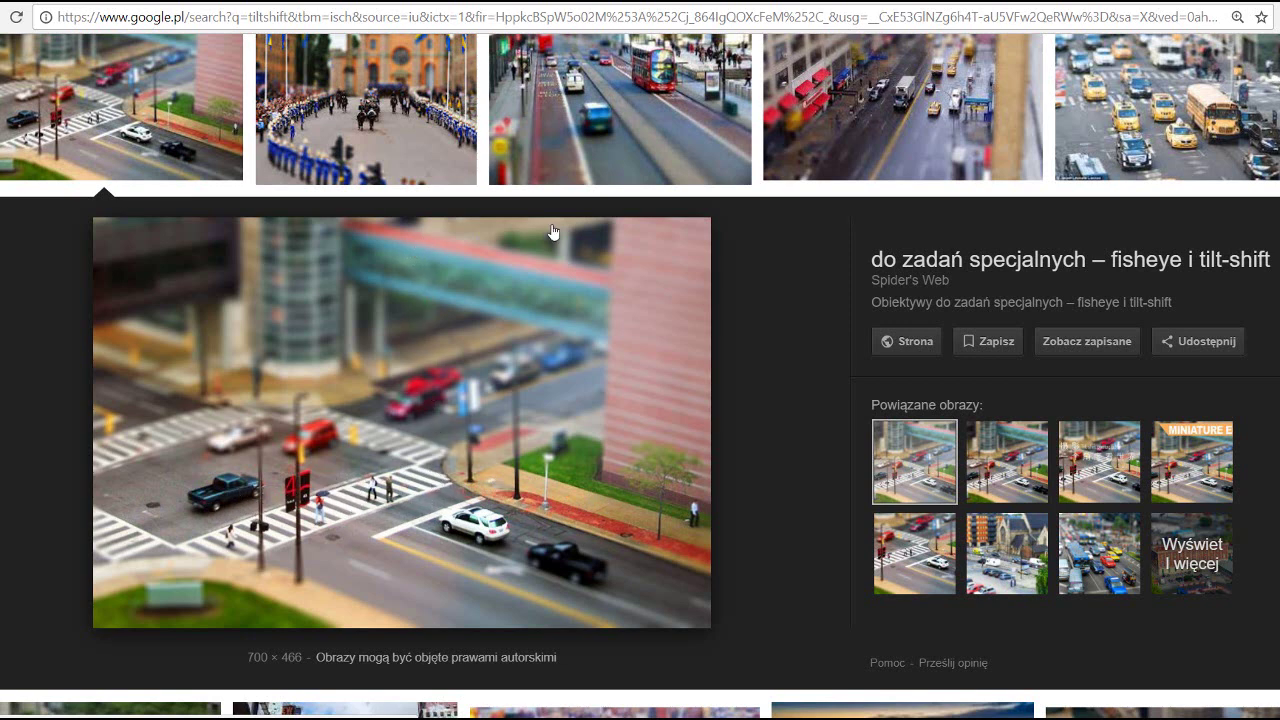
{"action": "scroll", "coordinate": [558, 300], "scroll_direction": "up", "scroll_amount": 2}
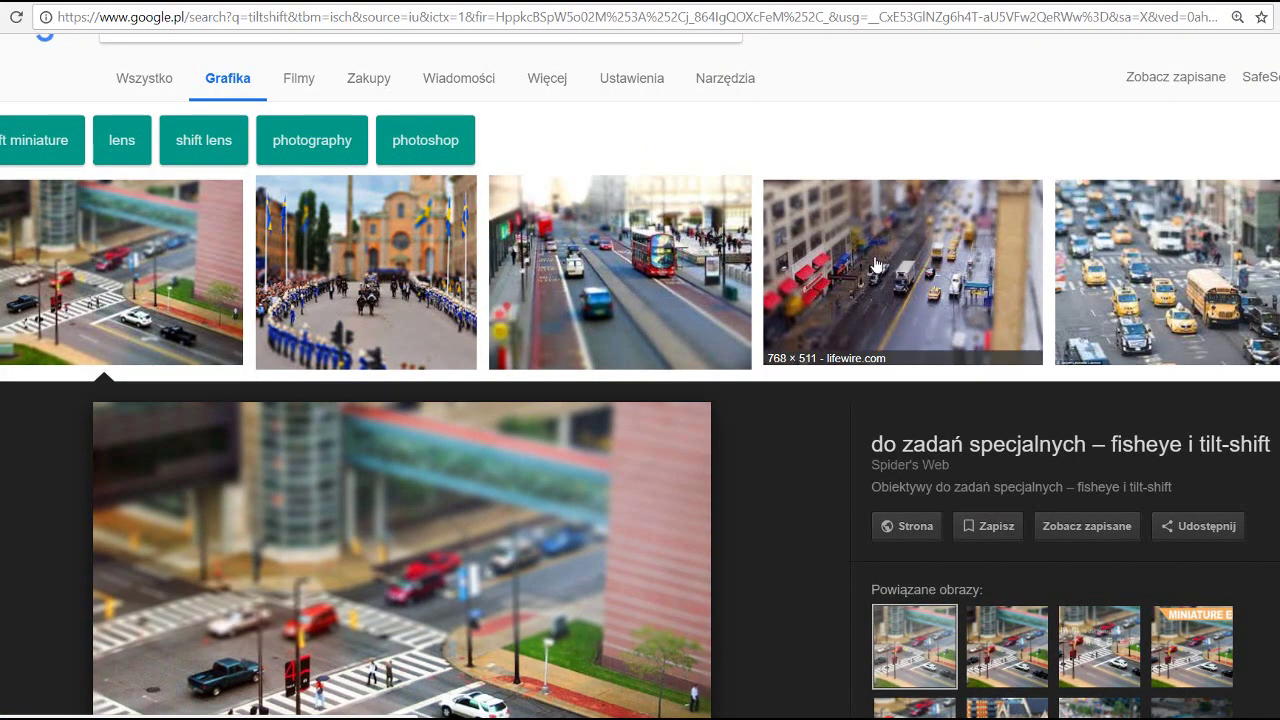
{"action": "scroll", "coordinate": [658, 462], "scroll_direction": "down", "scroll_amount": 4}
Preview the Imgur New York tilt-shift example.
{"action": "scroll", "coordinate": [645, 316], "scroll_direction": "down", "scroll_amount": 4}
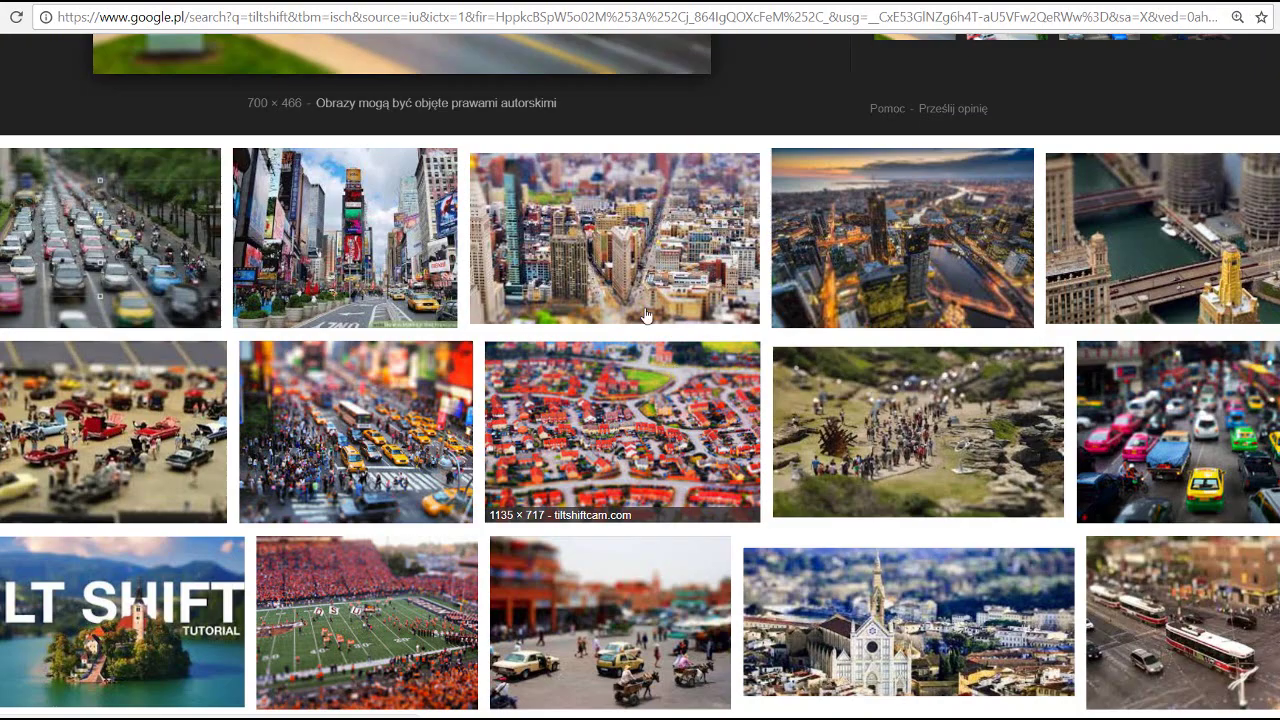
{"action": "left_click", "coordinate": [641, 248]}
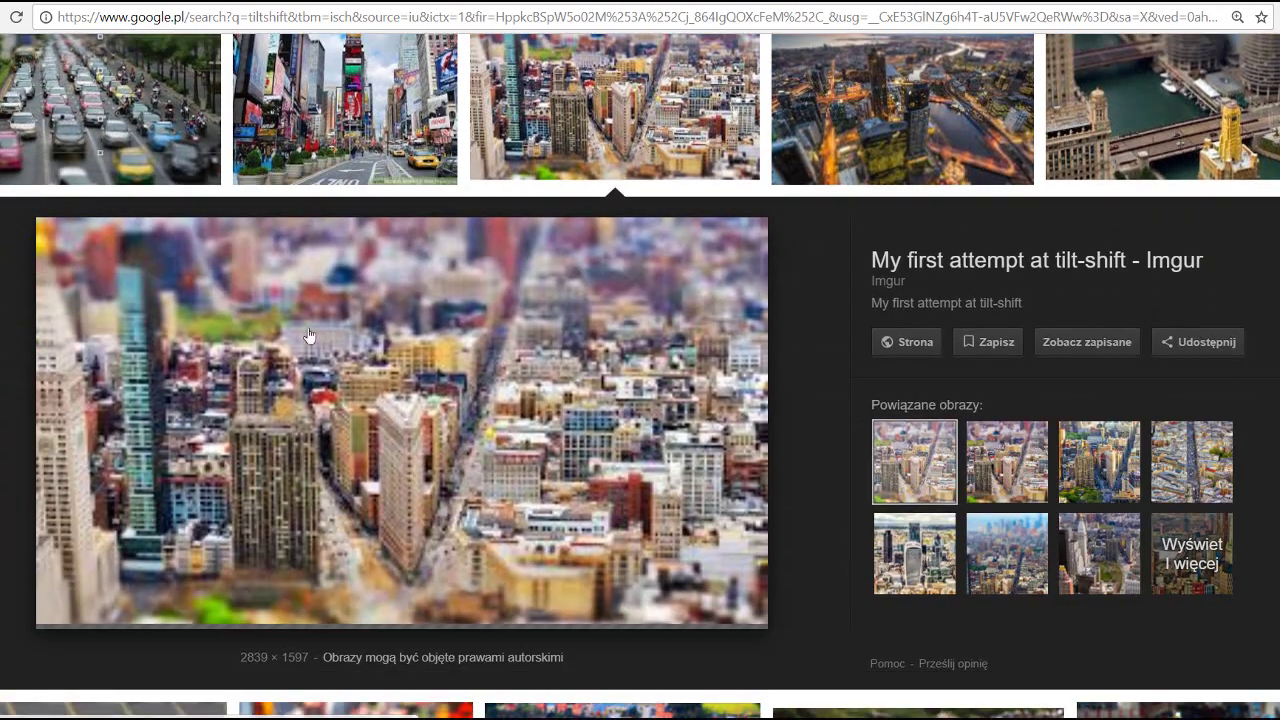
{"action": "scroll", "coordinate": [545, 448], "scroll_direction": "up", "scroll_amount": 1}
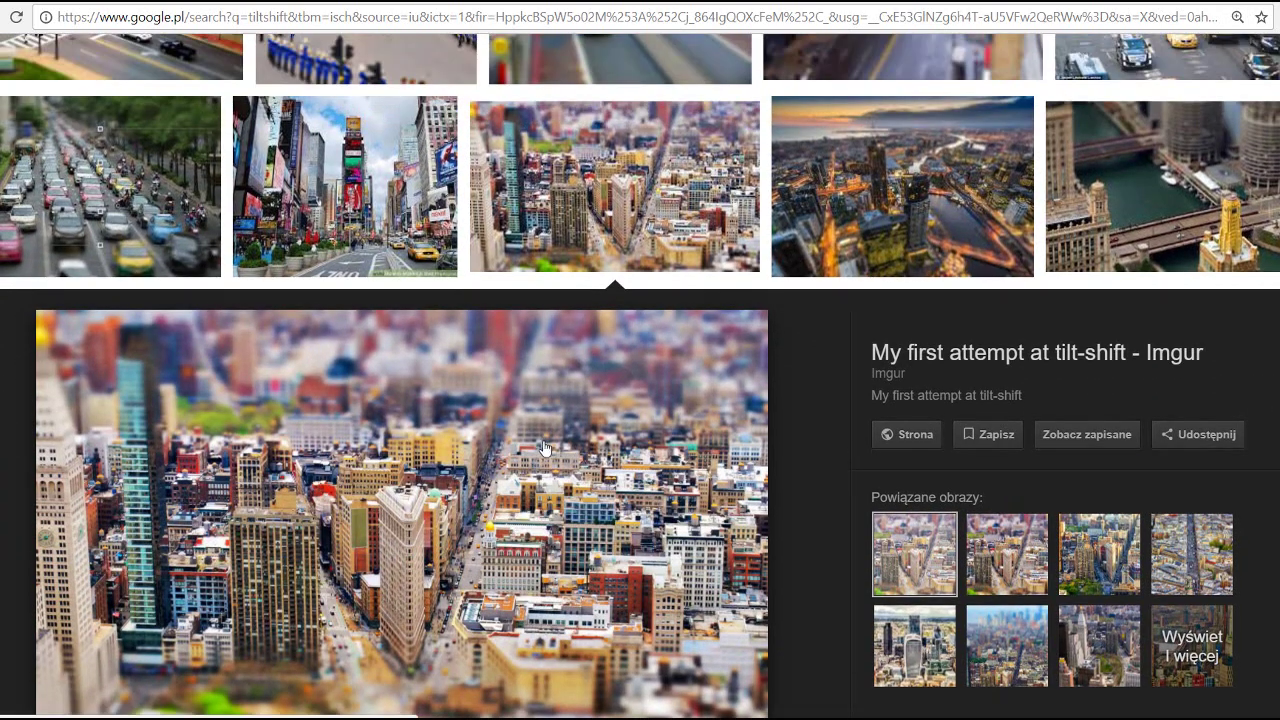
{"action": "scroll", "coordinate": [558, 486], "scroll_direction": "up", "scroll_amount": 1}
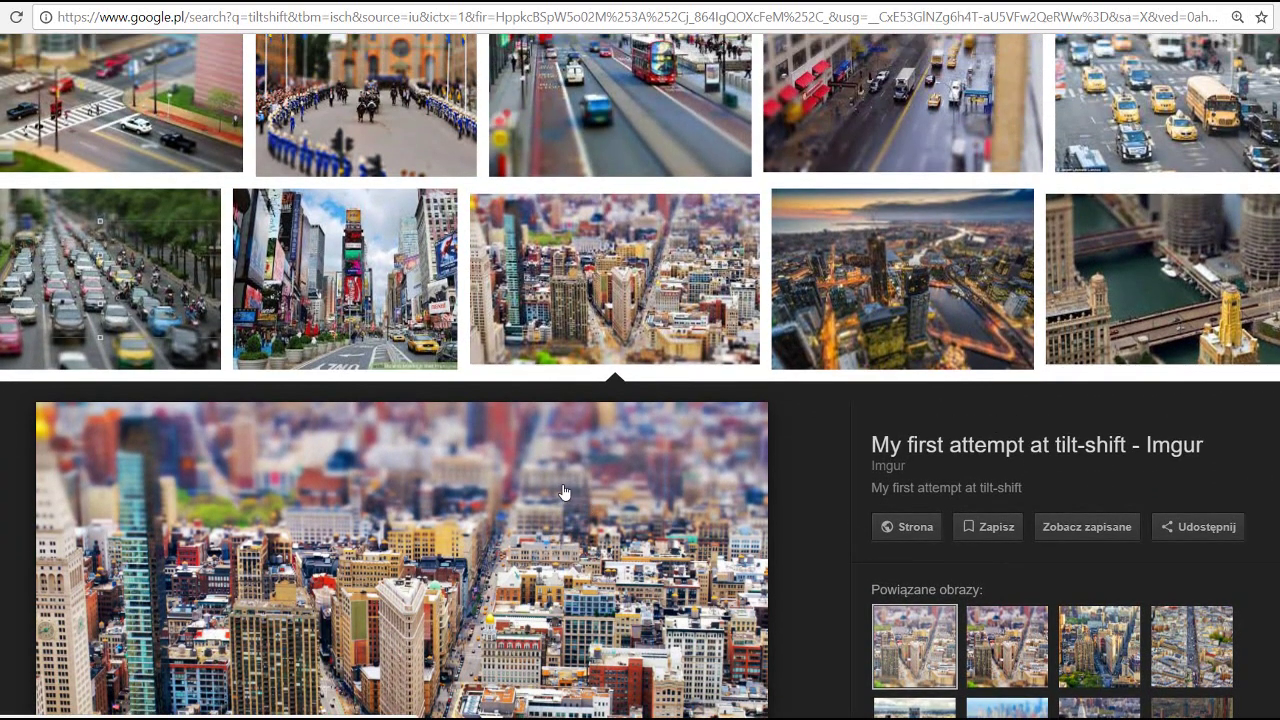
{"action": "scroll", "coordinate": [508, 525], "scroll_direction": "up", "scroll_amount": 1}
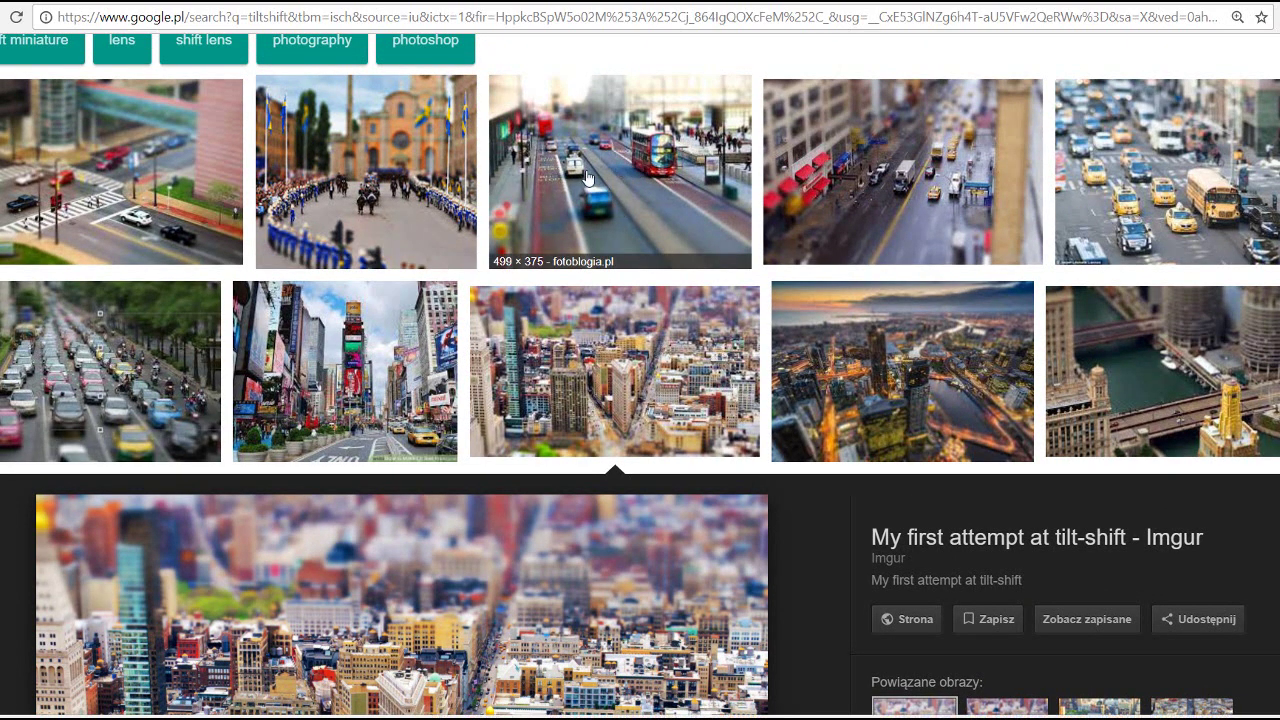
Scroll further through the results and preview the Times Square miniature example.
{"action": "scroll", "coordinate": [632, 190], "scroll_direction": "down", "scroll_amount": 1}
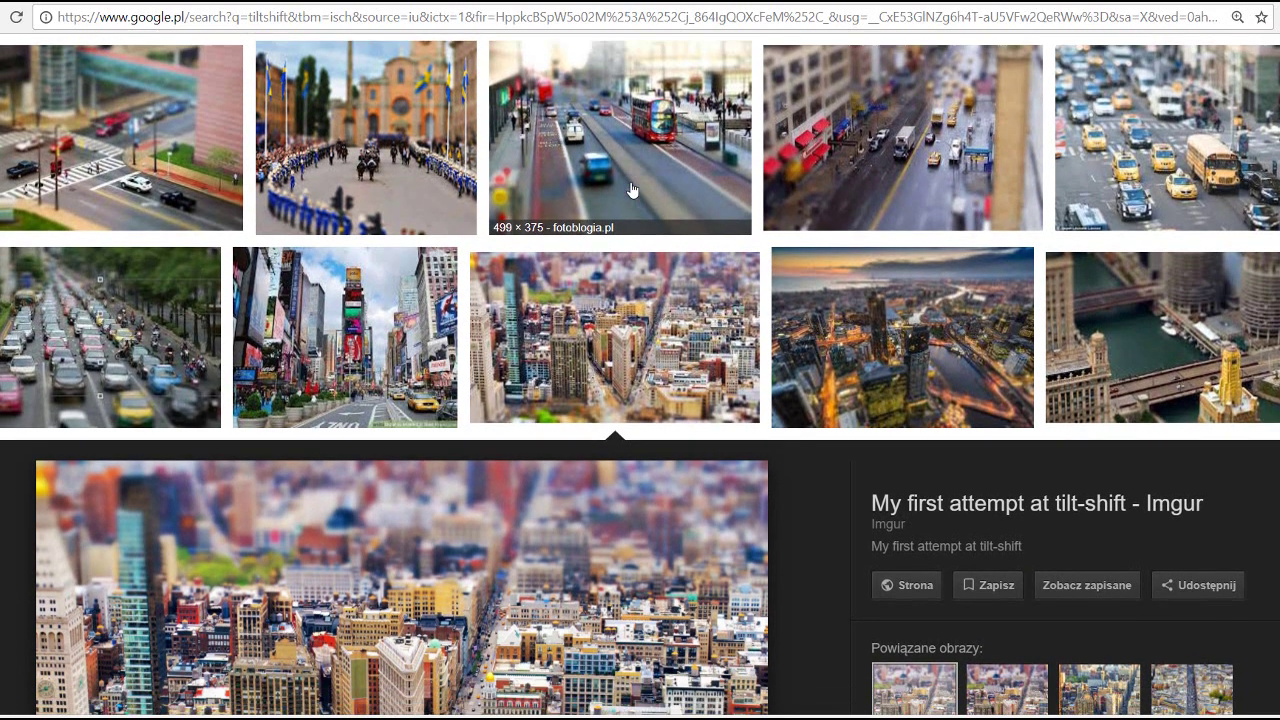
{"action": "scroll", "coordinate": [620, 190], "scroll_direction": "up", "scroll_amount": 1}
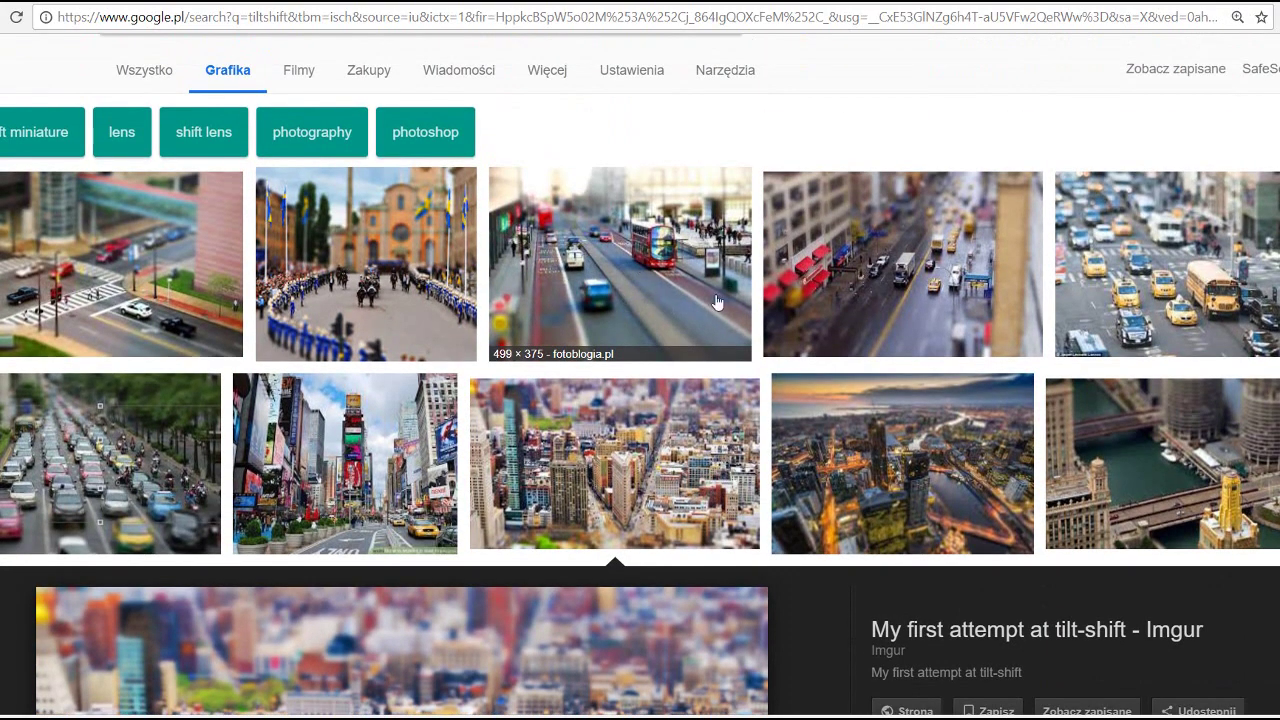
{"action": "scroll", "coordinate": [516, 405], "scroll_direction": "down", "scroll_amount": 3}
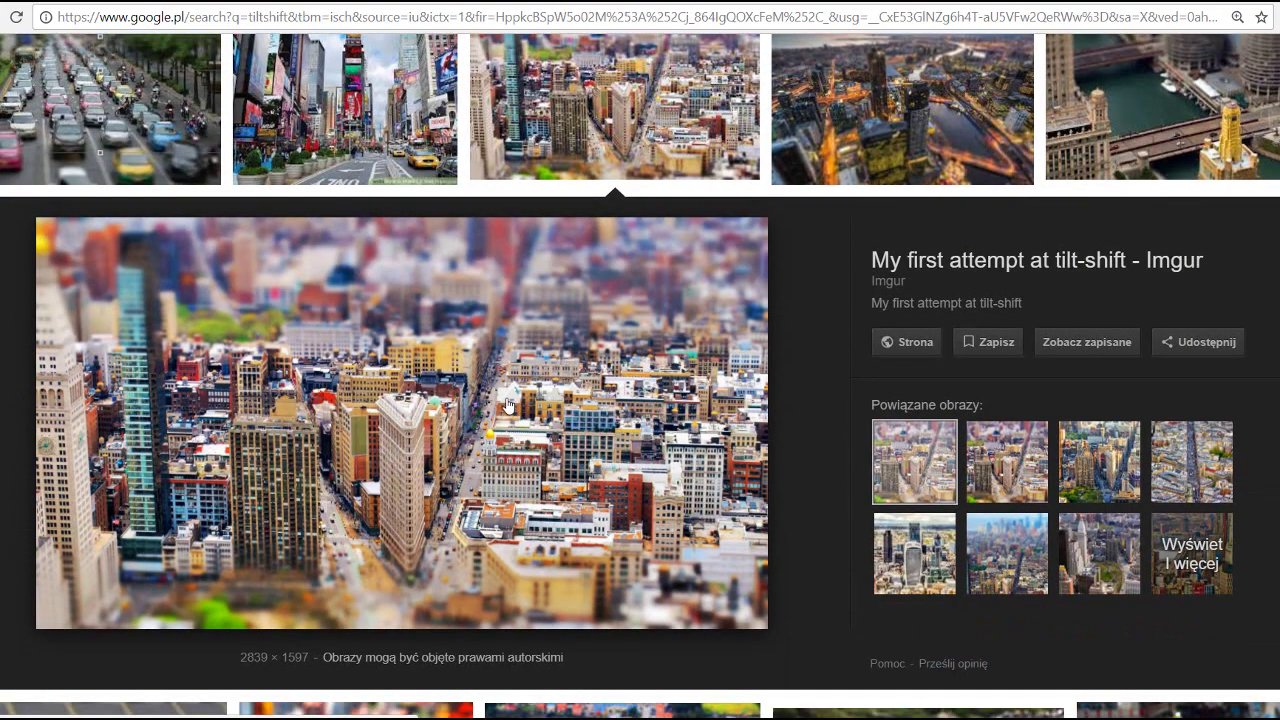
{"action": "scroll", "coordinate": [508, 405], "scroll_direction": "down", "scroll_amount": 3}
{"action": "scroll", "coordinate": [560, 380], "scroll_direction": "down", "scroll_amount": 2}
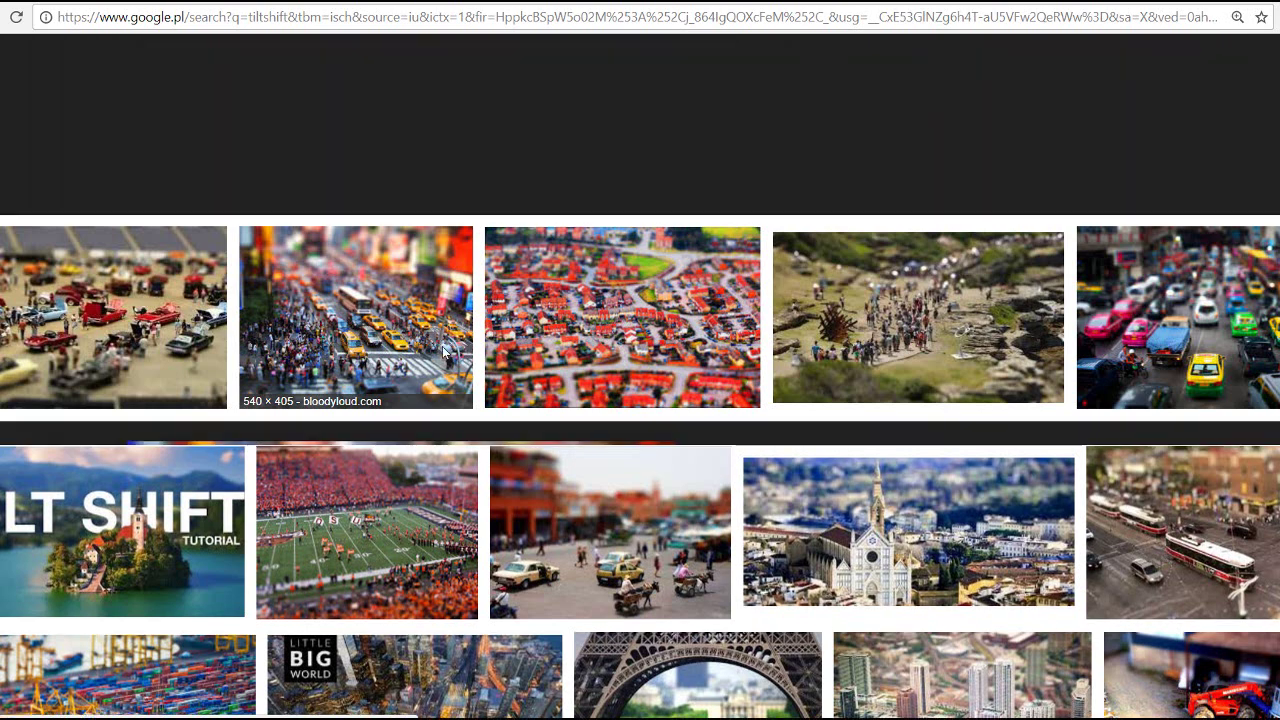
{"action": "left_click", "coordinate": [445, 352]}
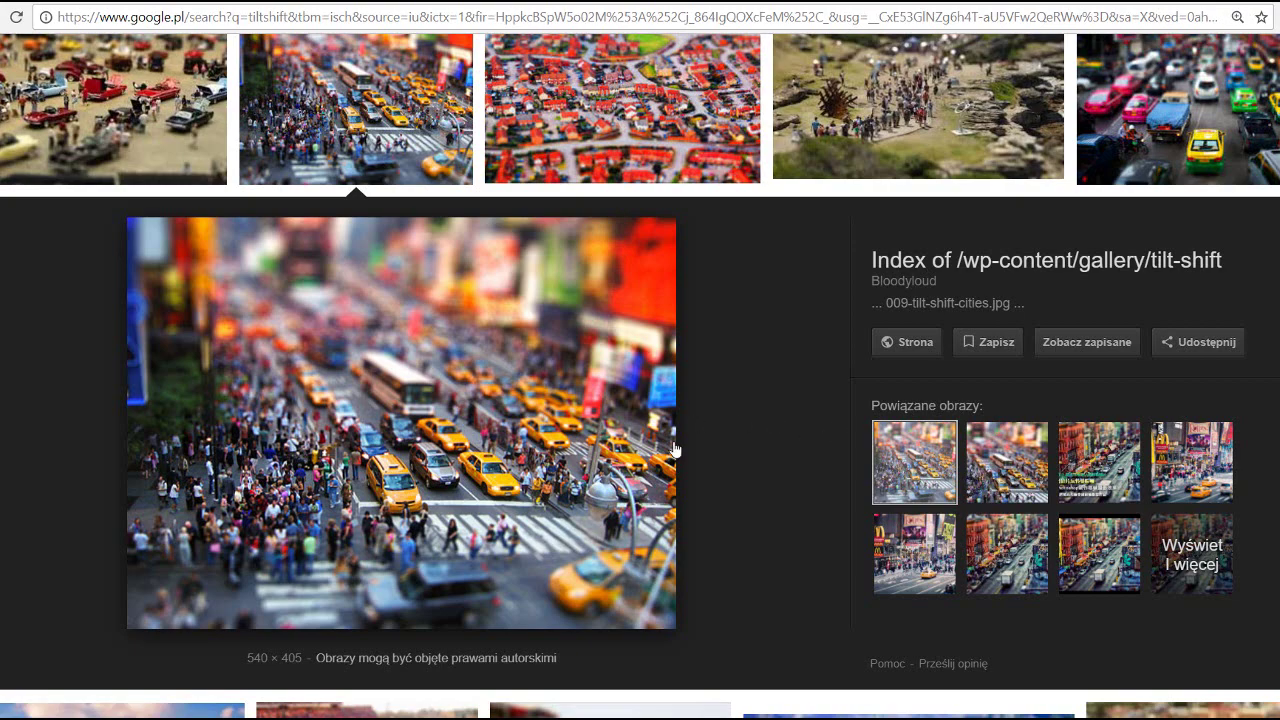
{"action": "scroll", "coordinate": [675, 450], "scroll_direction": "up", "scroll_amount": 4}
{"action": "scroll", "coordinate": [620, 465], "scroll_direction": "up", "scroll_amount": 2}
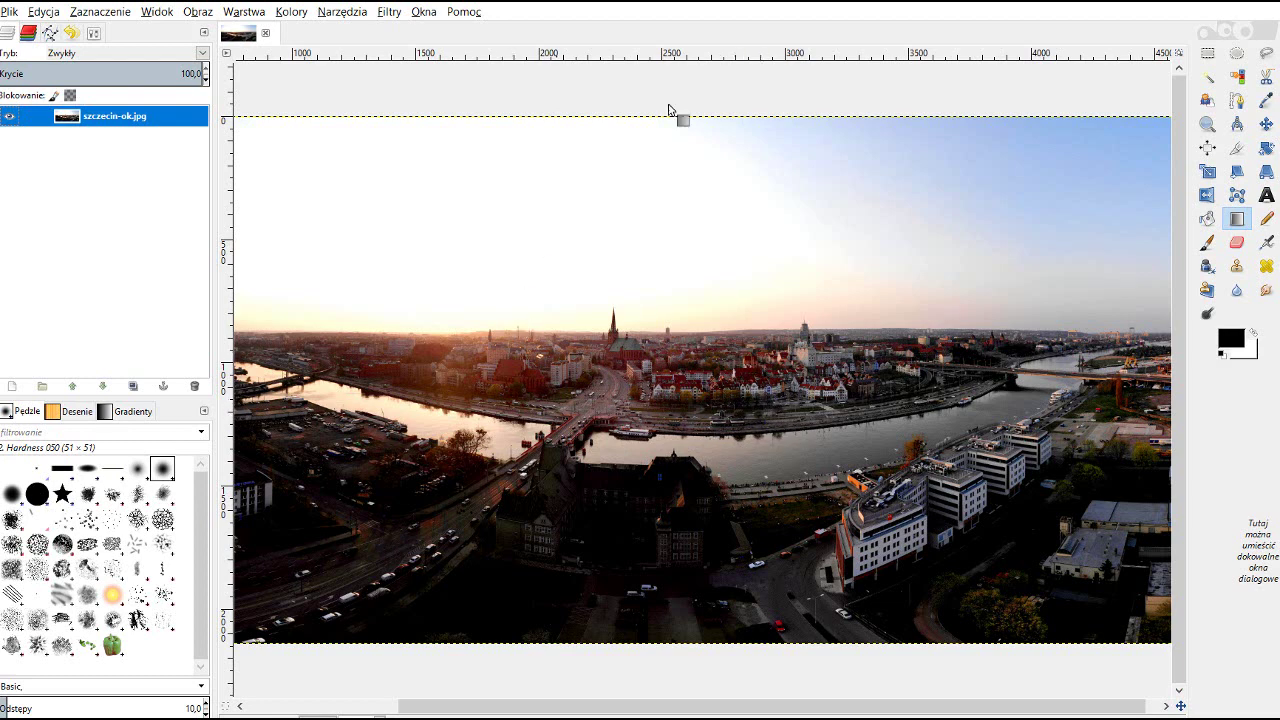
{"action": "left_click", "coordinate": [296, 14]}
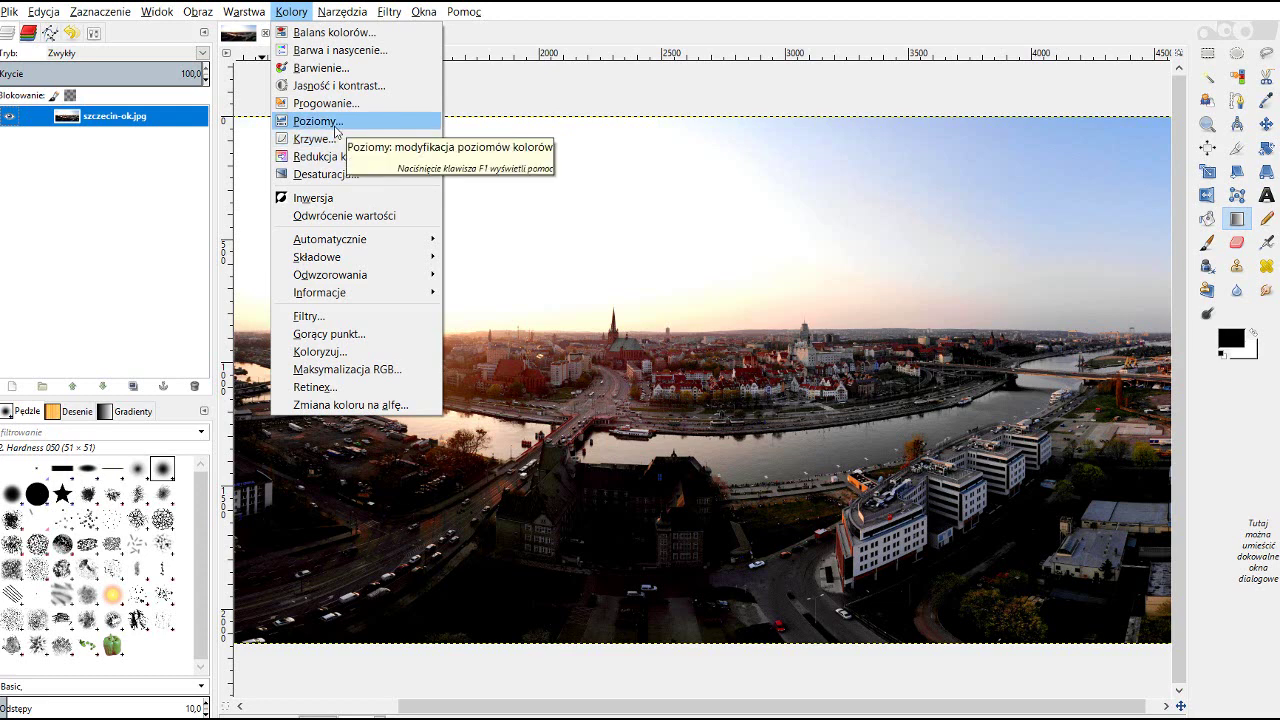
{"action": "key", "text": "Right"}
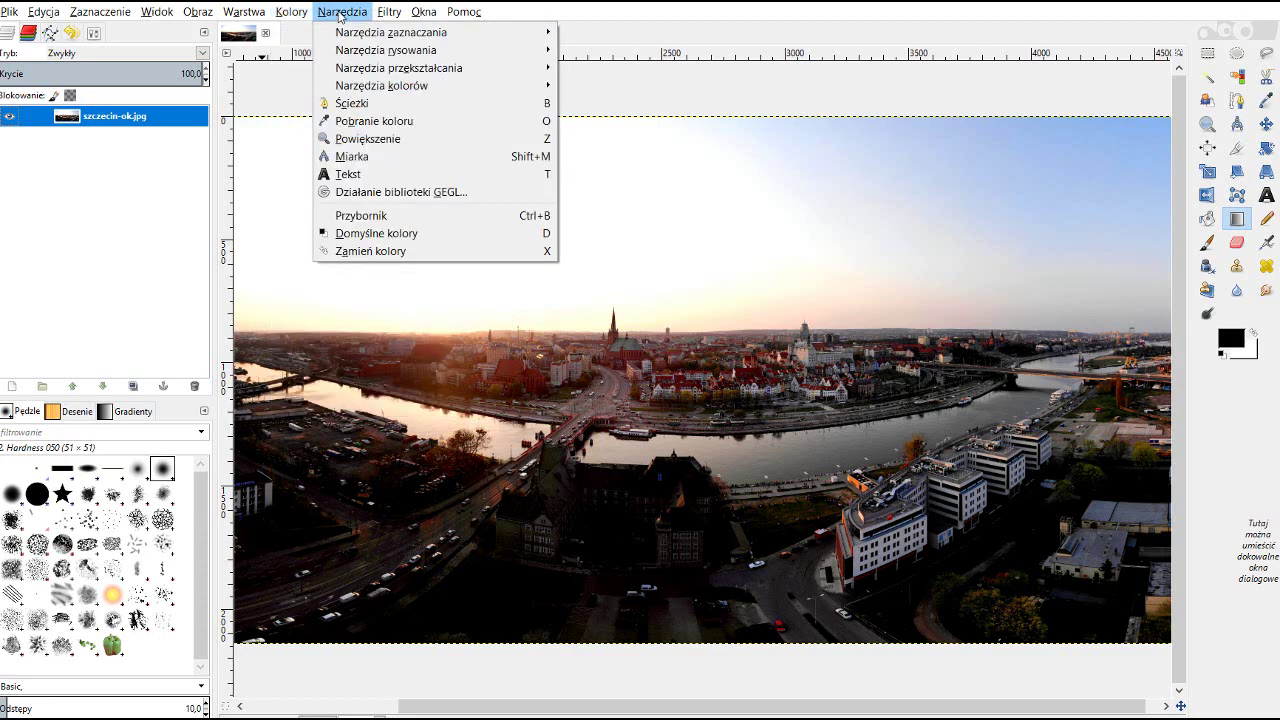
{"action": "key", "text": "Right"}
{"action": "key", "text": "Left"}
{"action": "key", "text": "Escape"}
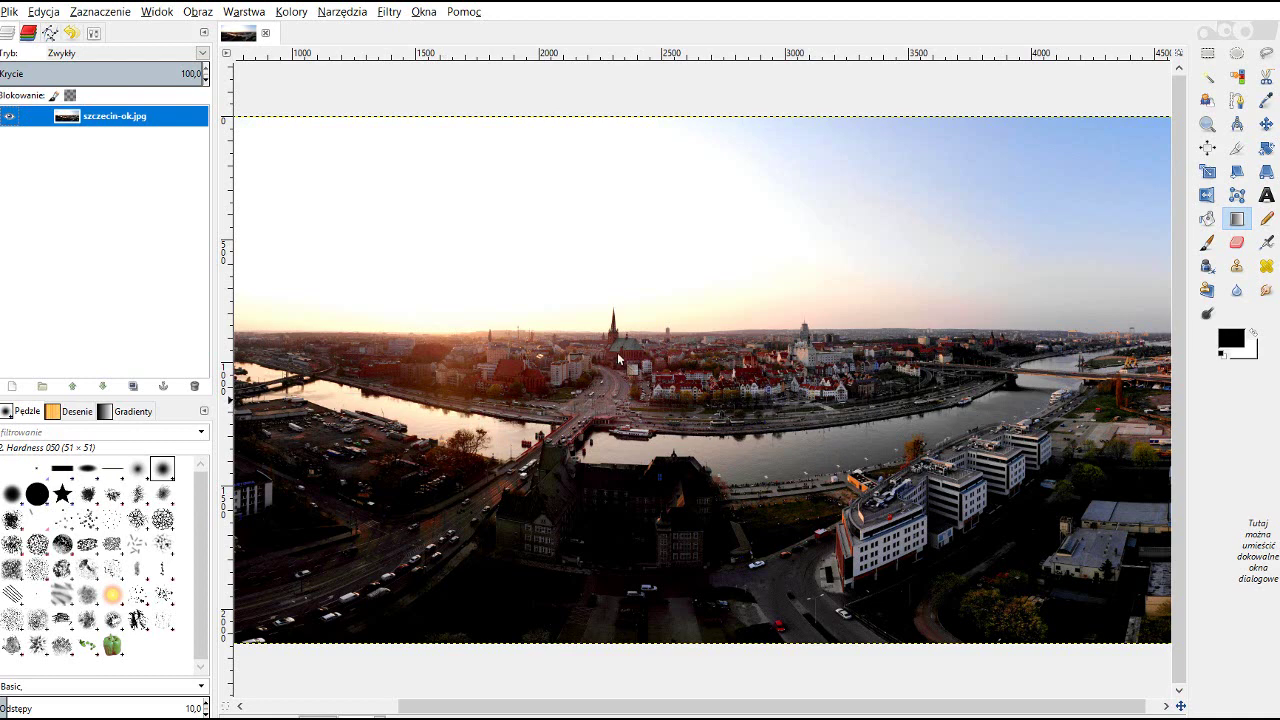
{"action": "scroll", "coordinate": [640, 415], "scroll_direction": "down", "scroll_amount": 1}
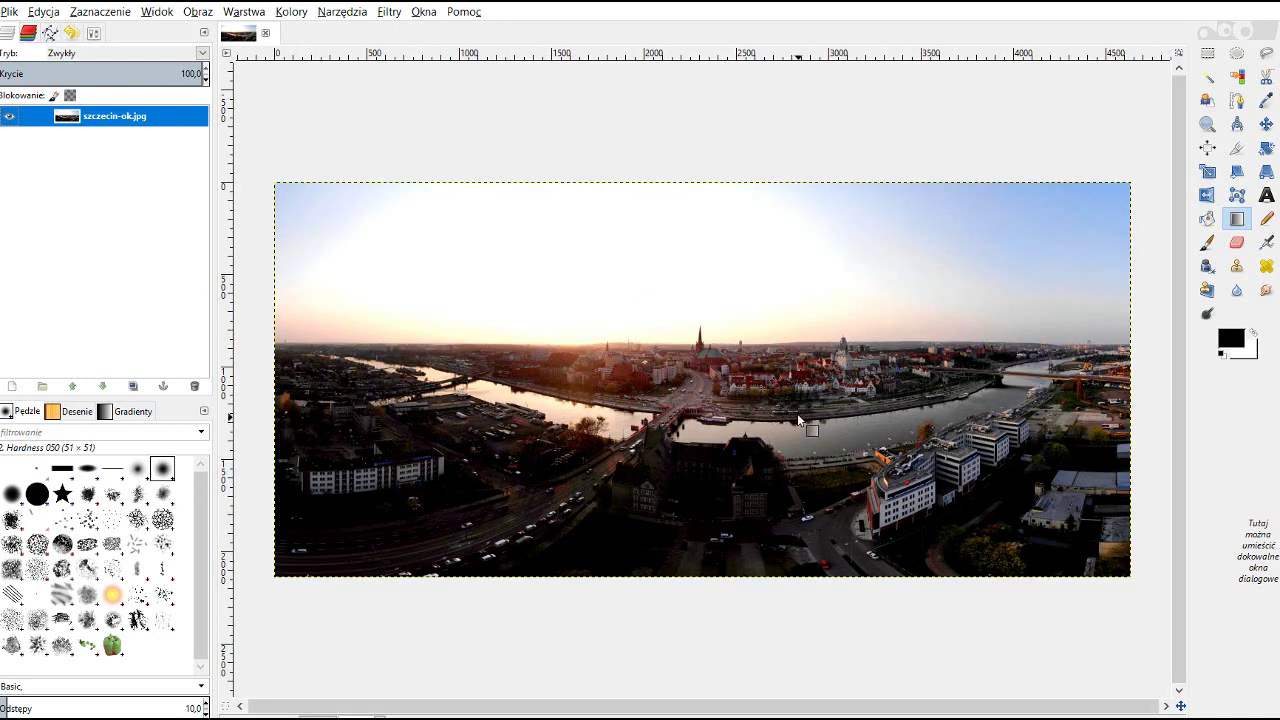
{"action": "scroll", "coordinate": [797, 414], "scroll_direction": "up", "scroll_amount": 1}
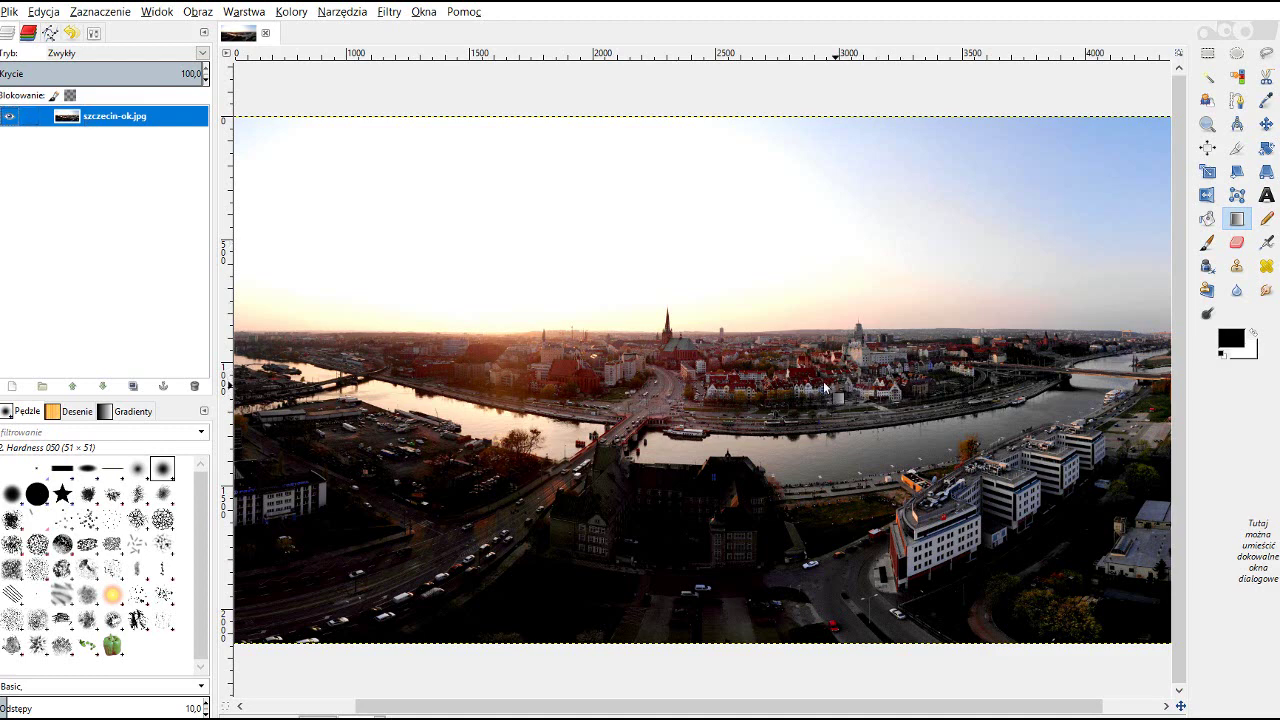
Duplicate the szczecin-ok.jpg layer to create 'szczecin-ok.jpg kopia' above it.
{"action": "right_click", "coordinate": [107, 122]}
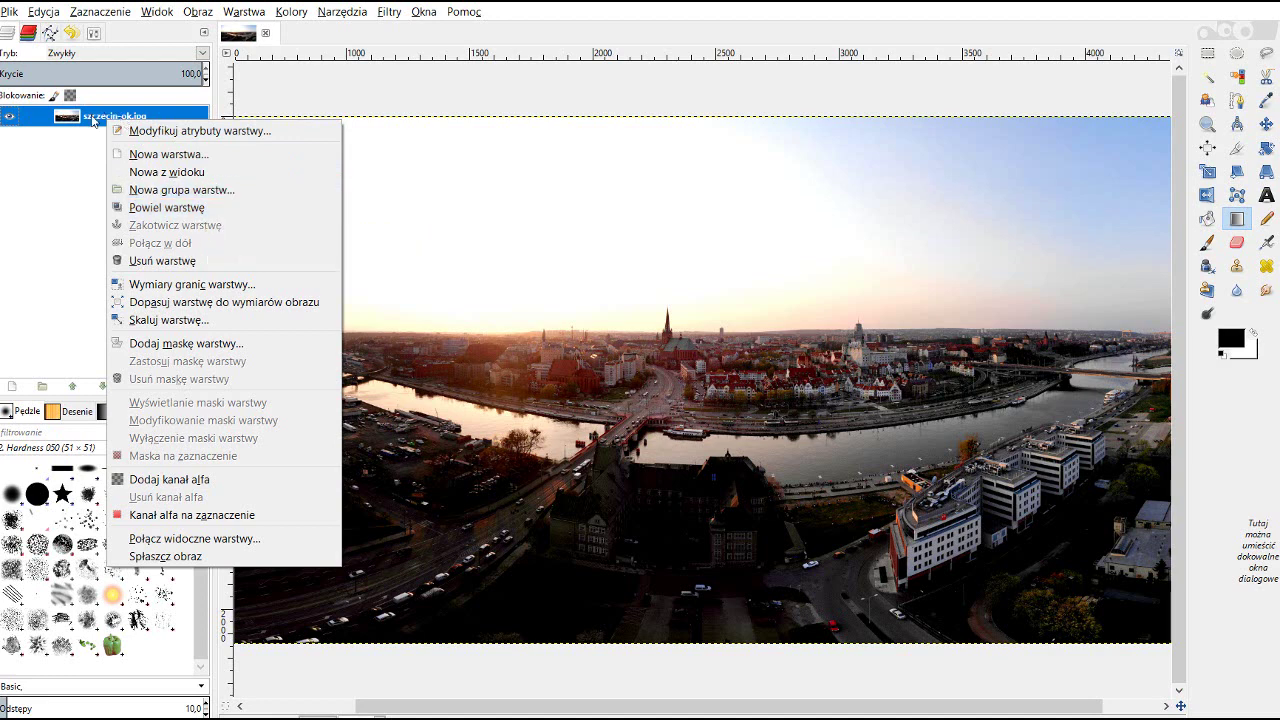
{"action": "left_click", "coordinate": [104, 126]}
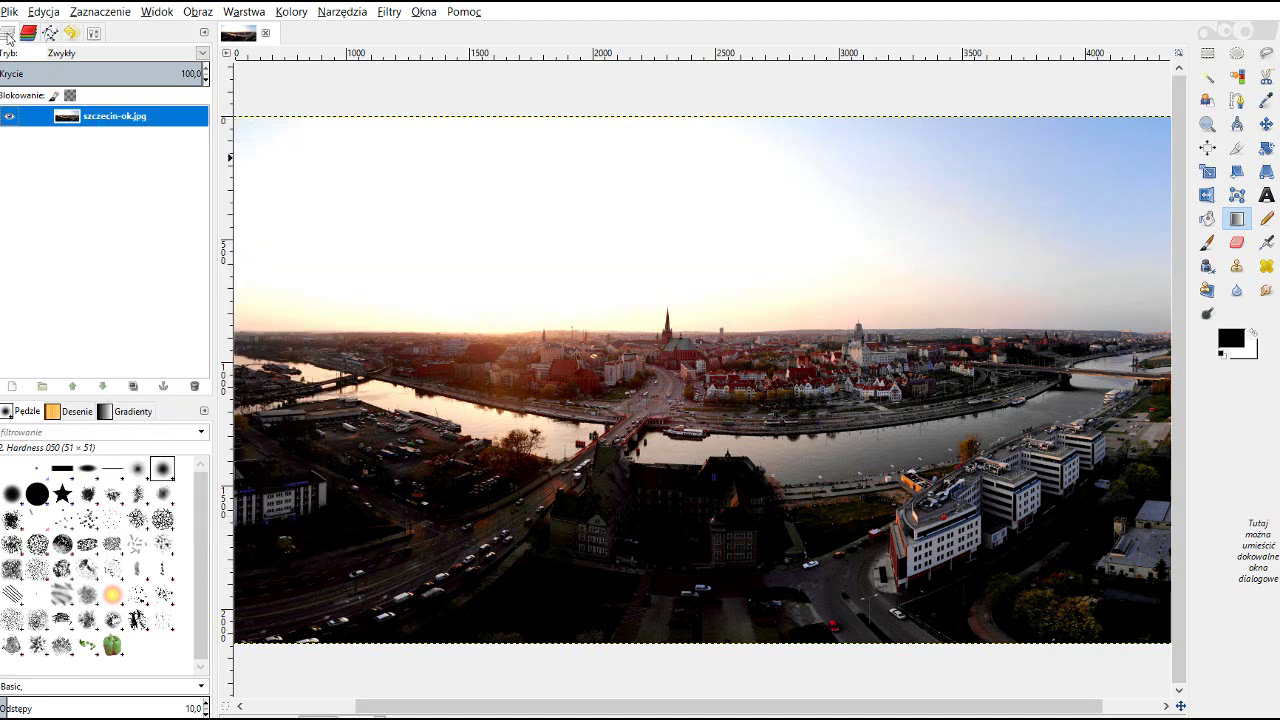
{"action": "right_click", "coordinate": [104, 126]}
{"action": "left_click", "coordinate": [183, 213]}
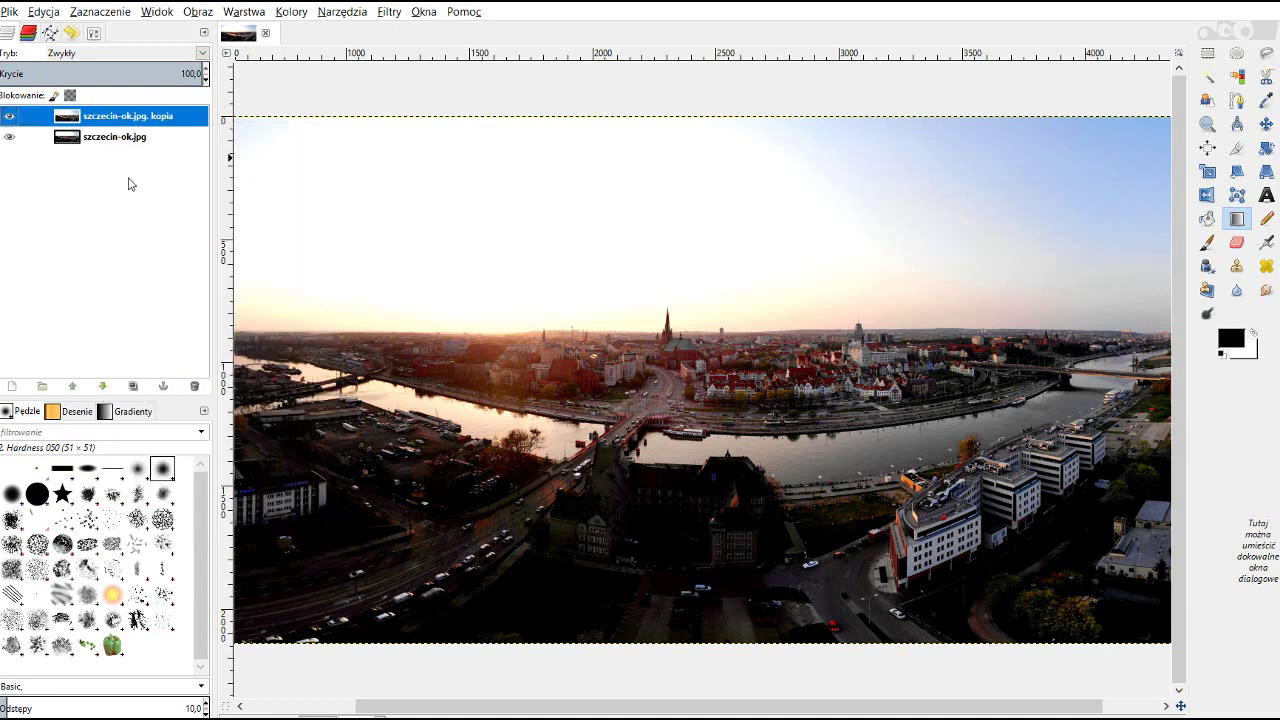
{"action": "left_click", "coordinate": [389, 12]}
{"action": "mouse_move", "coordinate": [419, 109]}
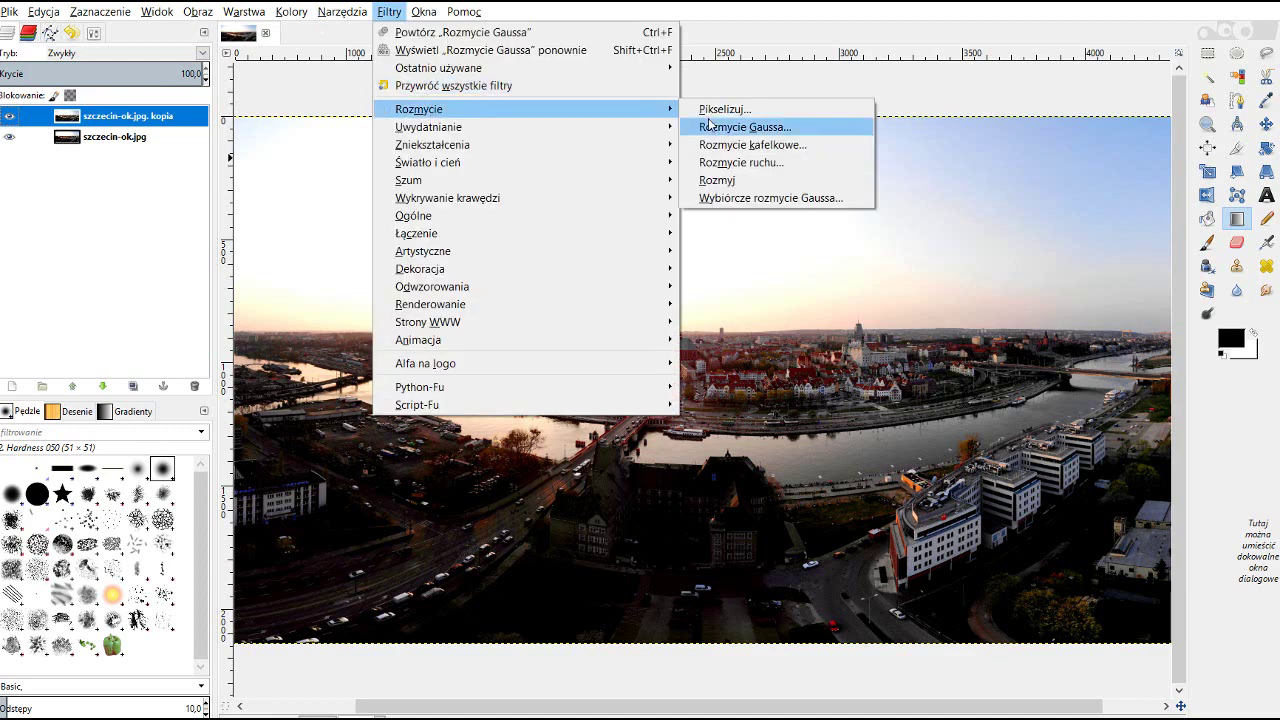
Start a Gaussian Blur on the copy layer, trying a 20 px radius.
{"action": "left_click", "coordinate": [744, 128]}
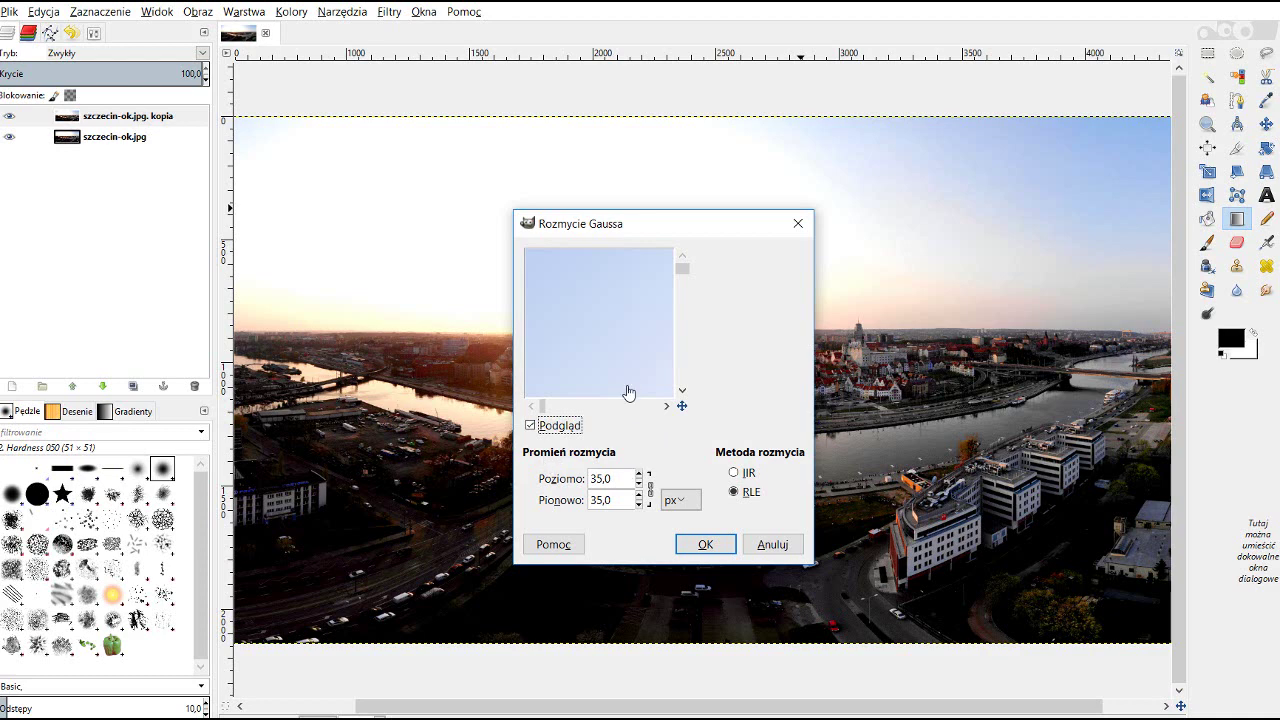
{"action": "left_click_drag", "start_coordinate": [543, 406], "coordinate": [605, 406]}
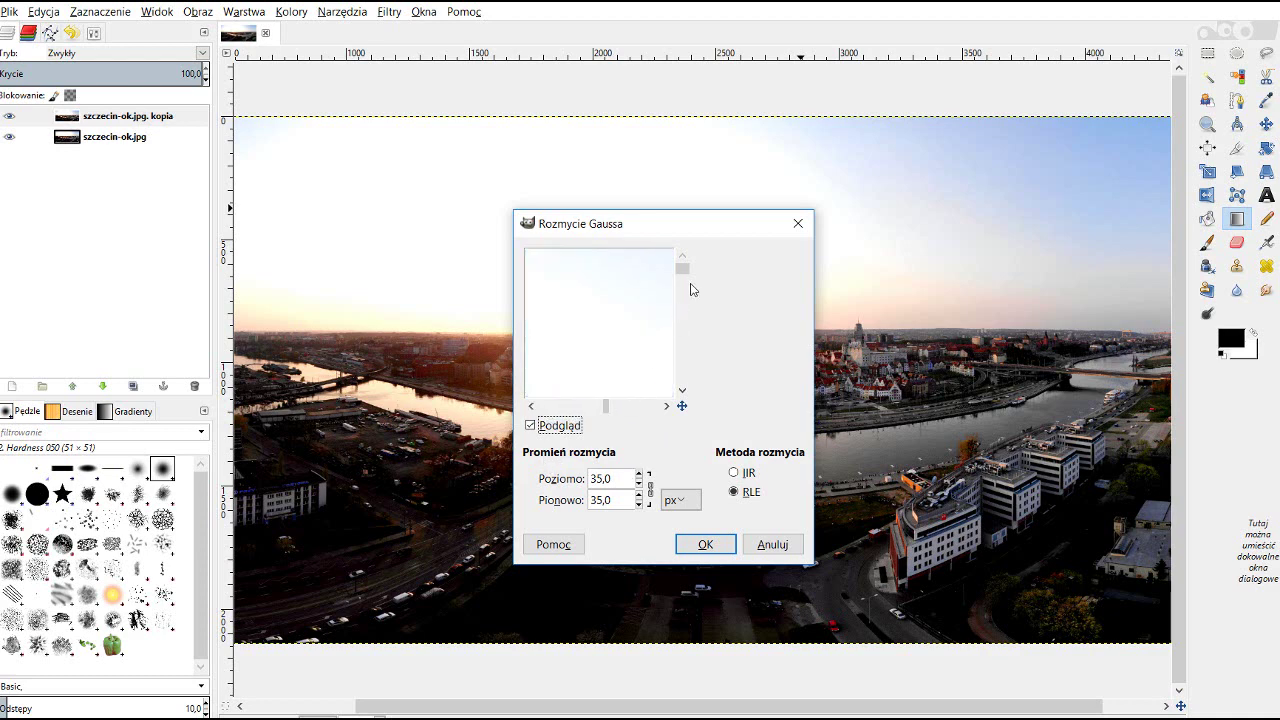
{"action": "left_click_drag", "start_coordinate": [683, 270], "coordinate": [683, 343]}
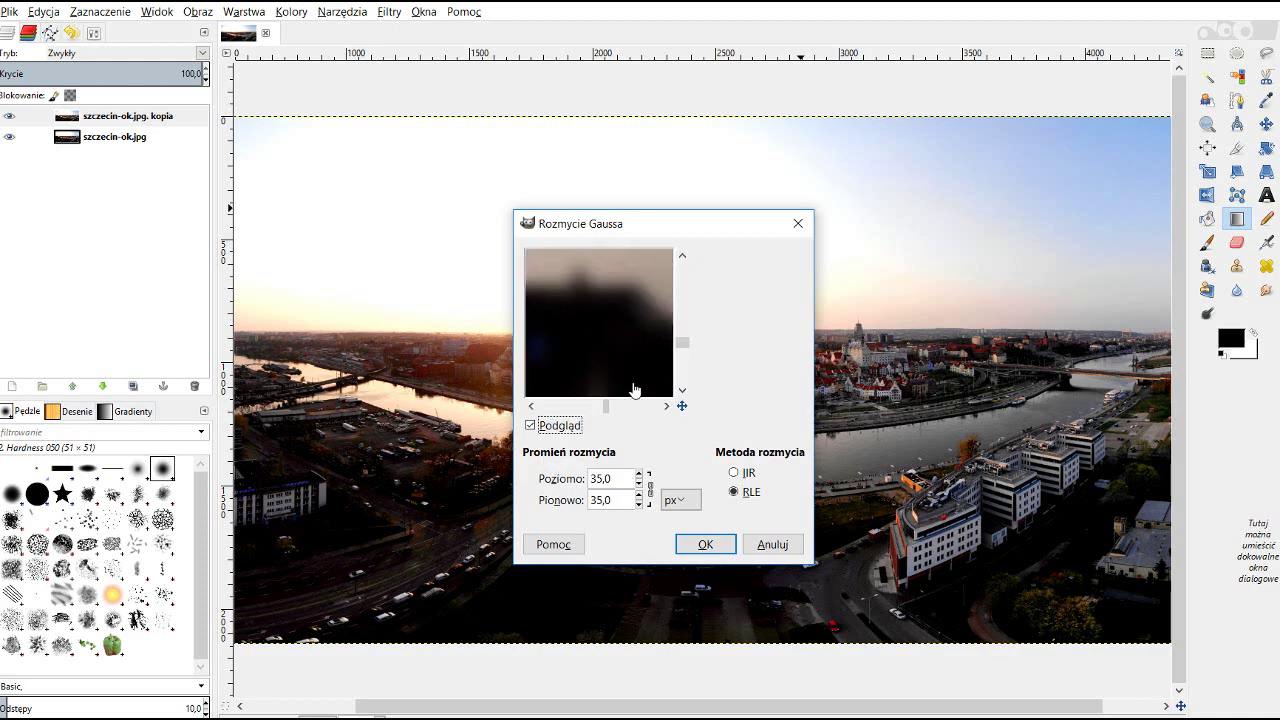
{"action": "left_click_drag", "start_coordinate": [608, 408], "coordinate": [591, 416]}
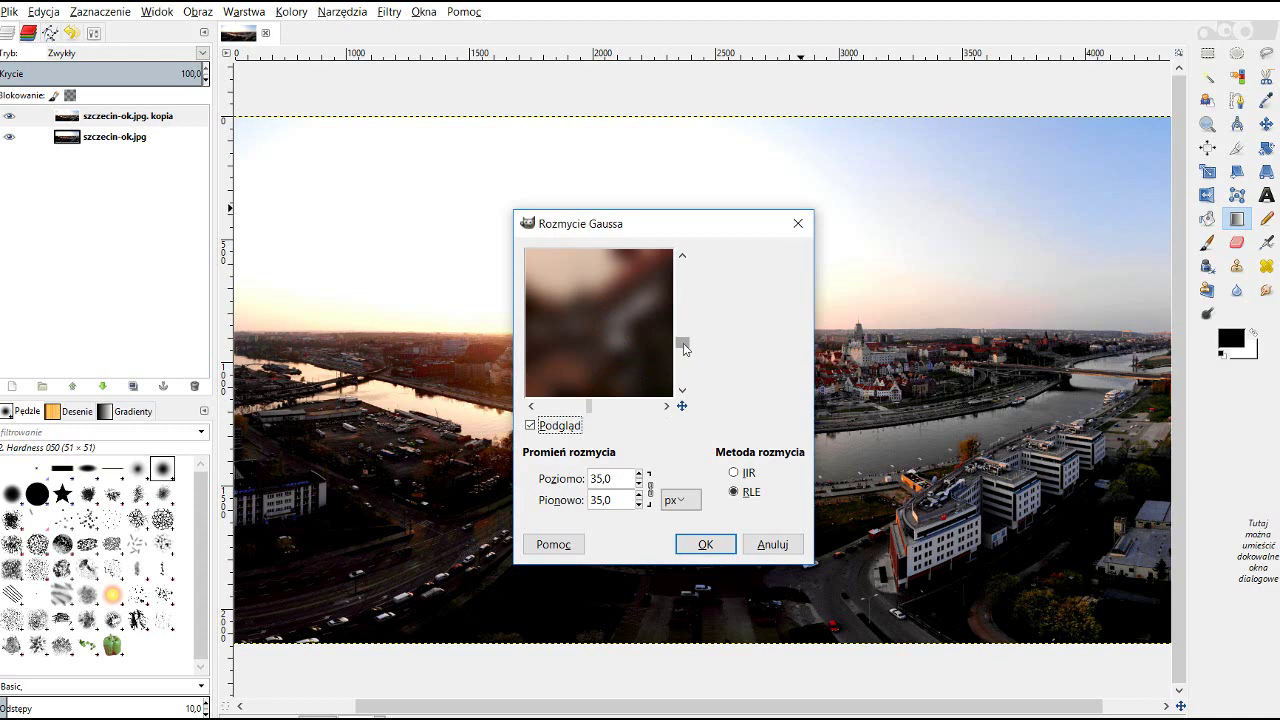
{"action": "left_click_drag", "start_coordinate": [684, 347], "coordinate": [684, 350]}
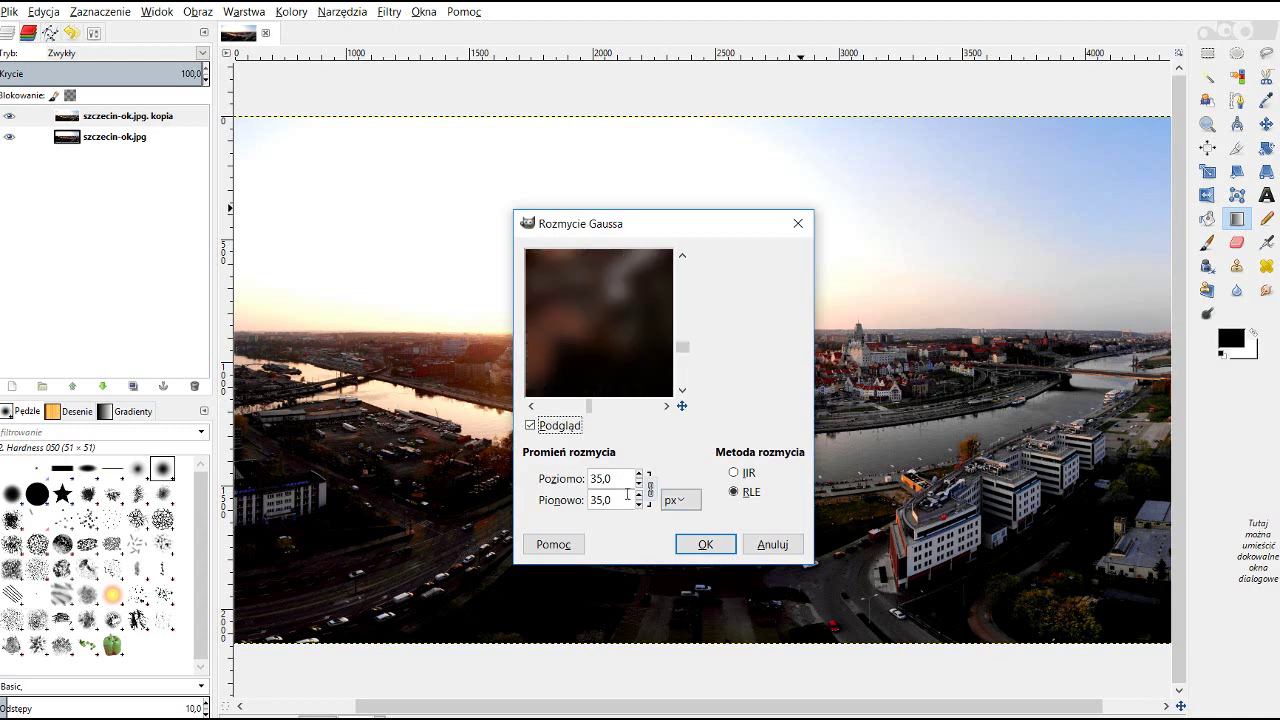
{"action": "key", "text": "Tab"}
{"action": "type", "text": "20"}
{"action": "key", "text": "Tab"}
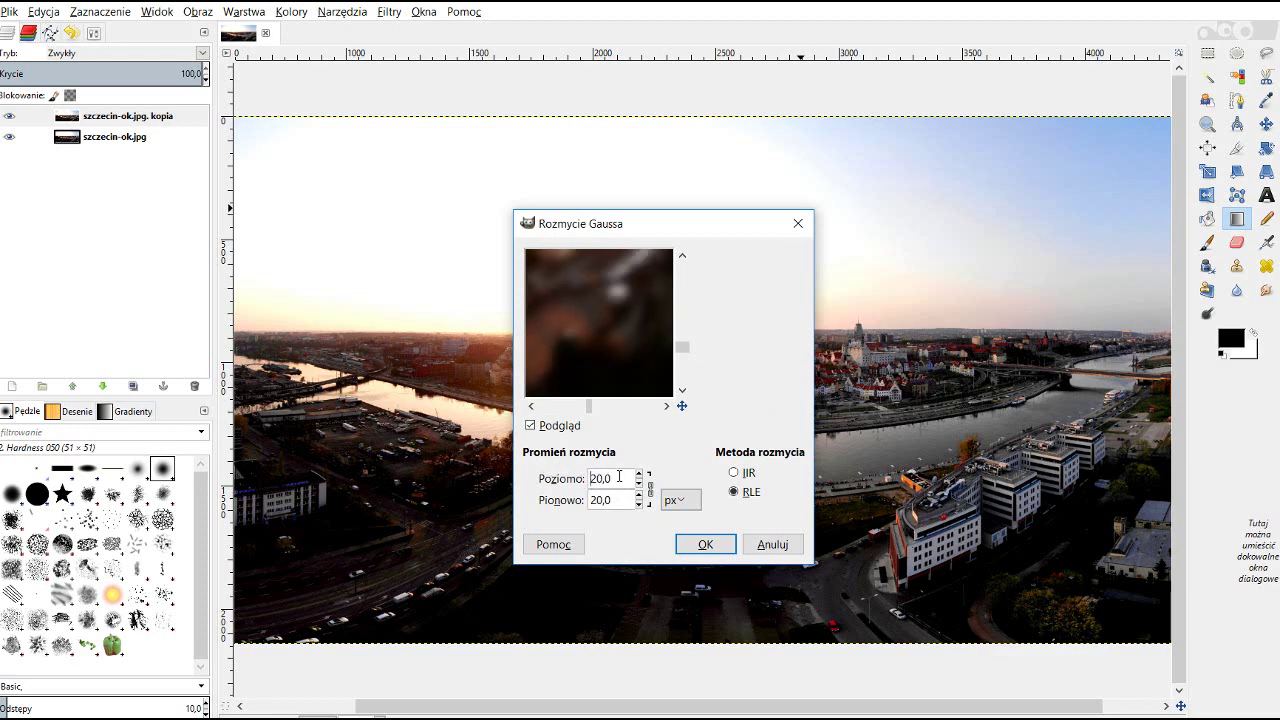
Apply the Gaussian Blur with radii of 35 px horizontal and 50 px vertical.
{"action": "key", "text": "shift+Tab"}
{"action": "left_click_drag", "start_coordinate": [588, 410], "coordinate": [592, 410]}
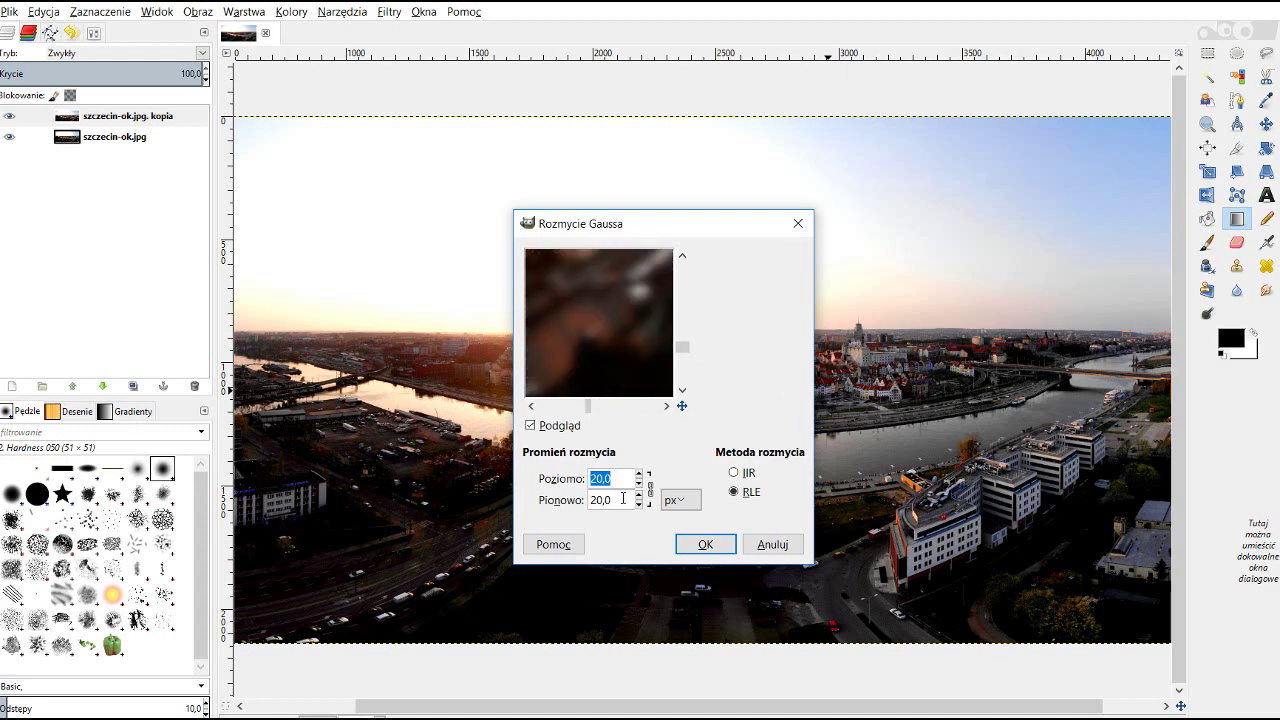
{"action": "left_click_drag", "start_coordinate": [623, 498], "coordinate": [563, 498]}
{"action": "type", "text": "5"}
{"action": "type", "text": "0"}
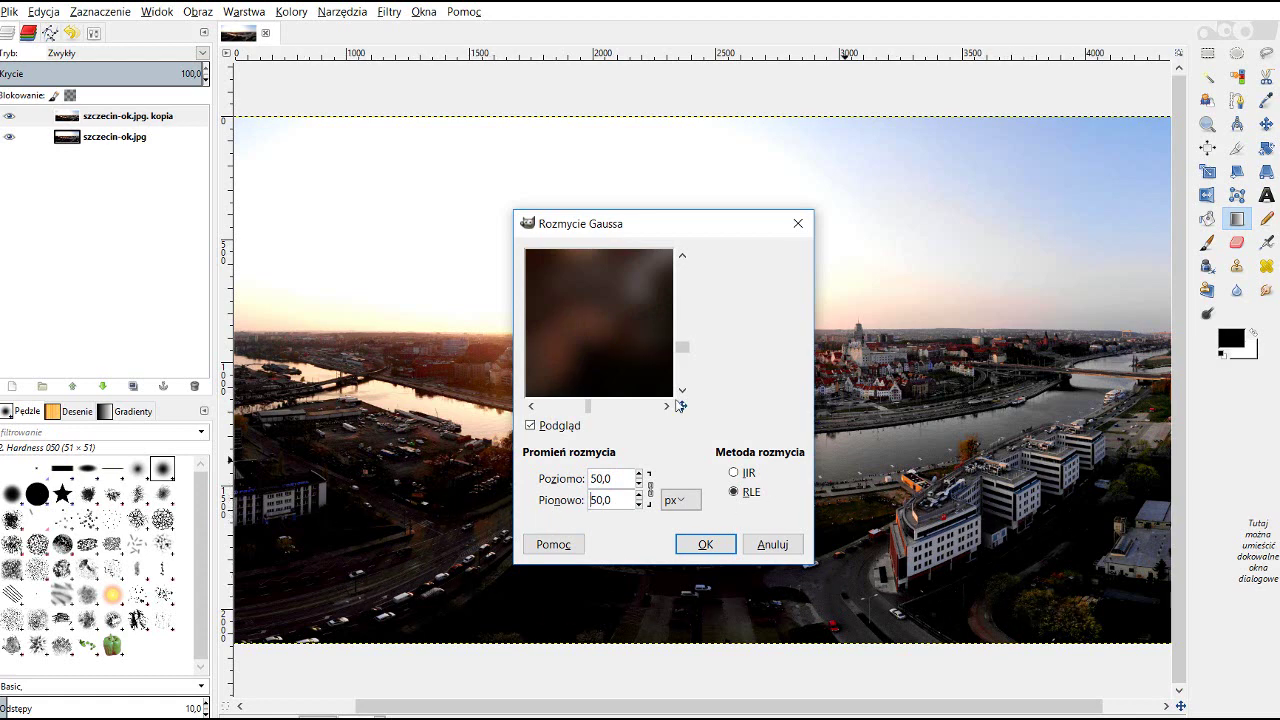
{"action": "left_click_drag", "start_coordinate": [619, 478], "coordinate": [474, 480]}
{"action": "type", "text": "35"}
{"action": "left_click", "coordinate": [706, 544]}
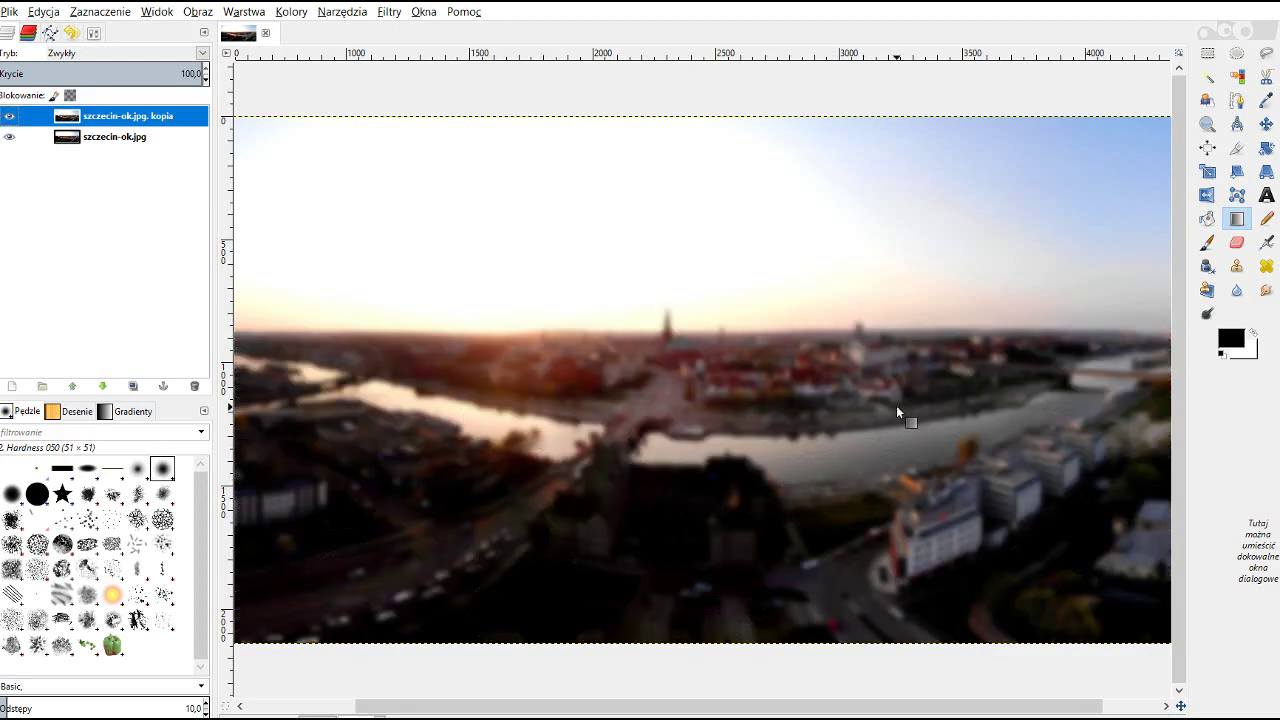
Add a White (full opacity) layer mask to the blurred copy layer.
{"action": "left_click", "coordinate": [102, 118]}
{"action": "right_click", "coordinate": [102, 119]}
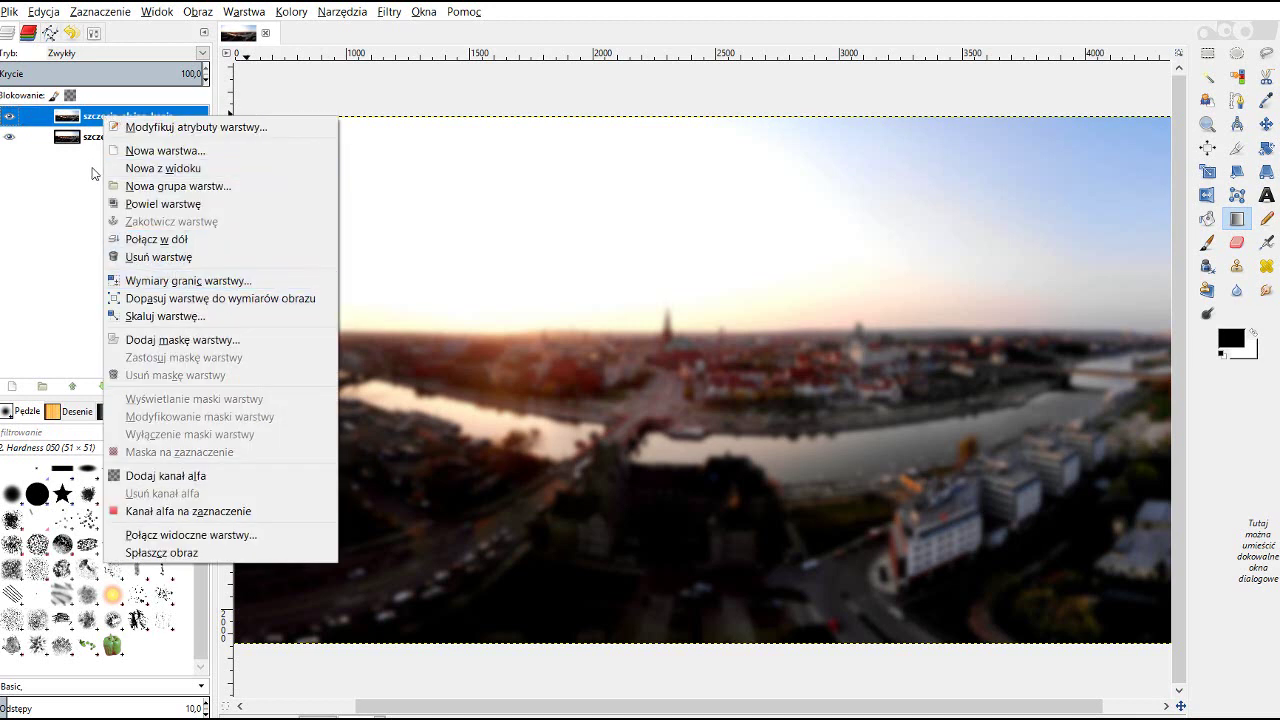
{"action": "left_click", "coordinate": [182, 341]}
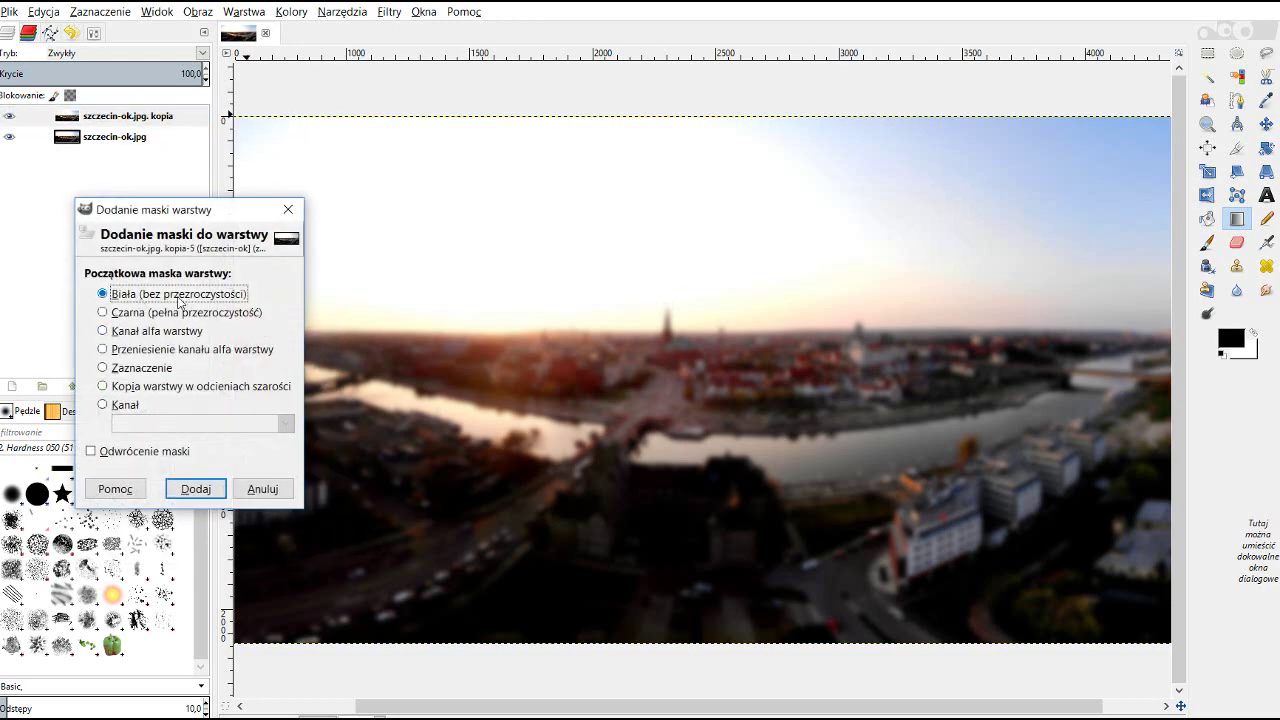
{"action": "left_click", "coordinate": [200, 490]}
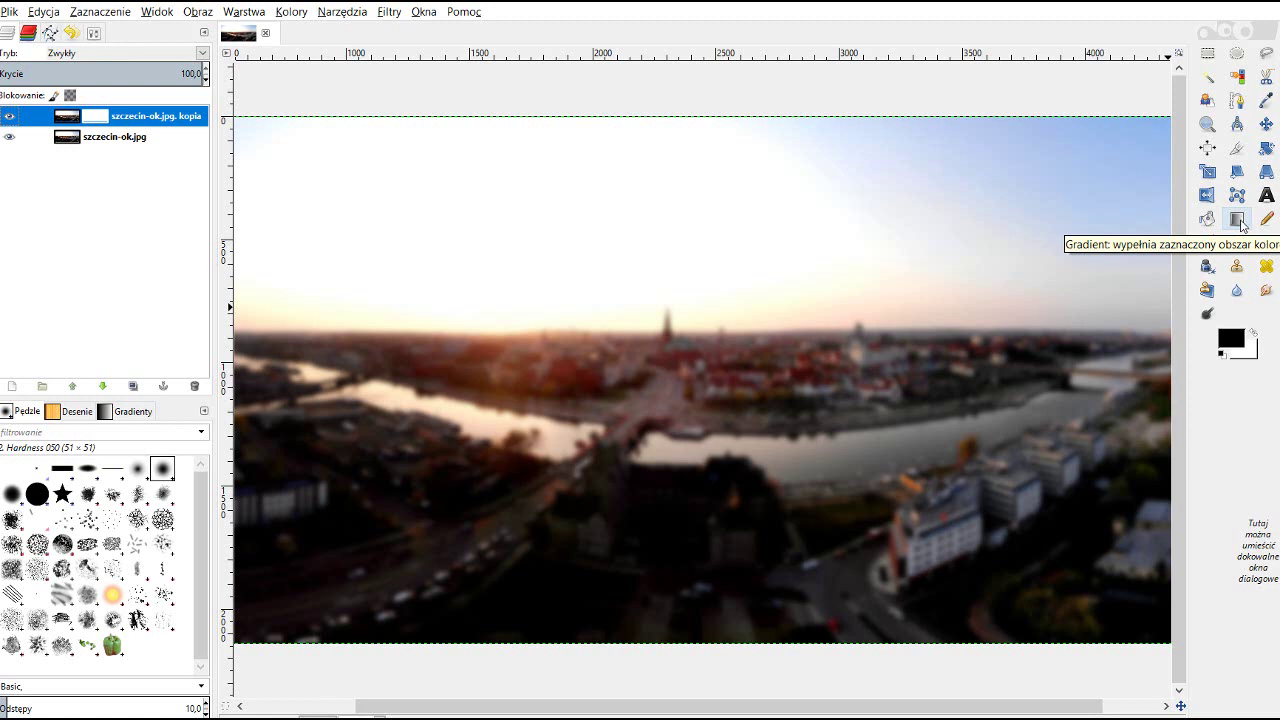
Select the Gradient tool with Bi-linear shape and opacity 100.
{"action": "left_click", "coordinate": [1241, 224]}
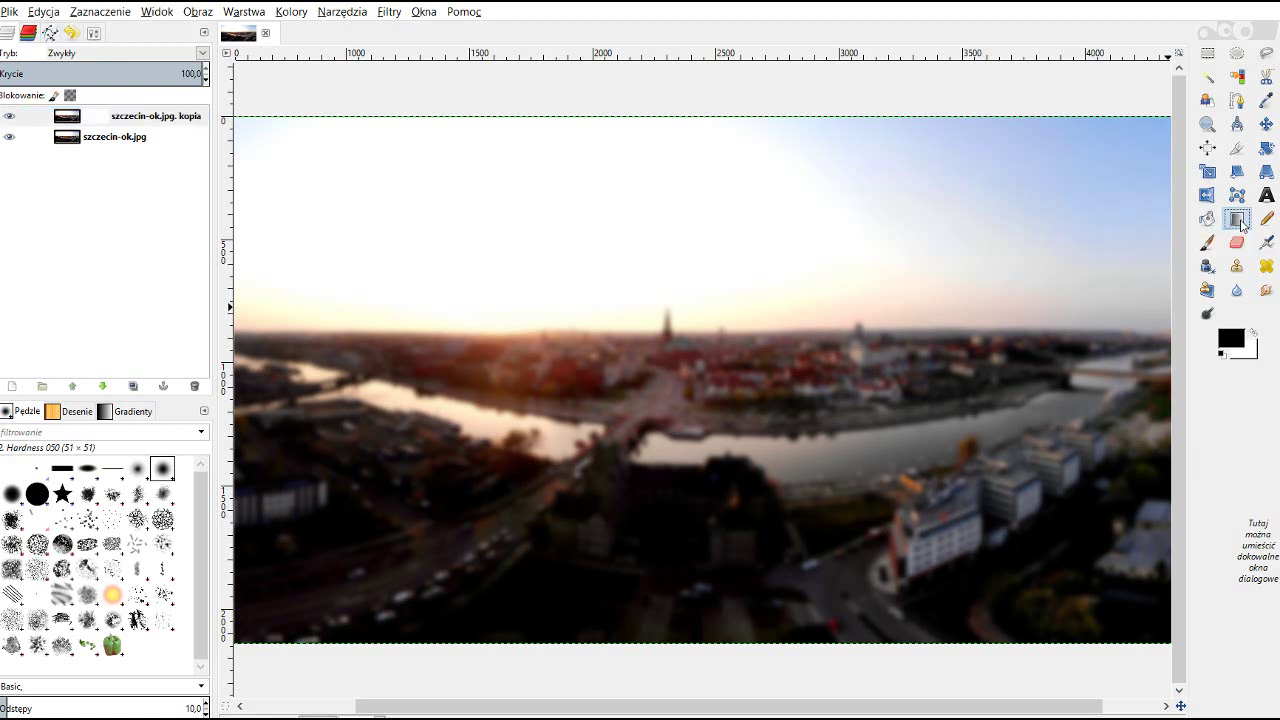
{"action": "double_click", "coordinate": [1241, 224]}
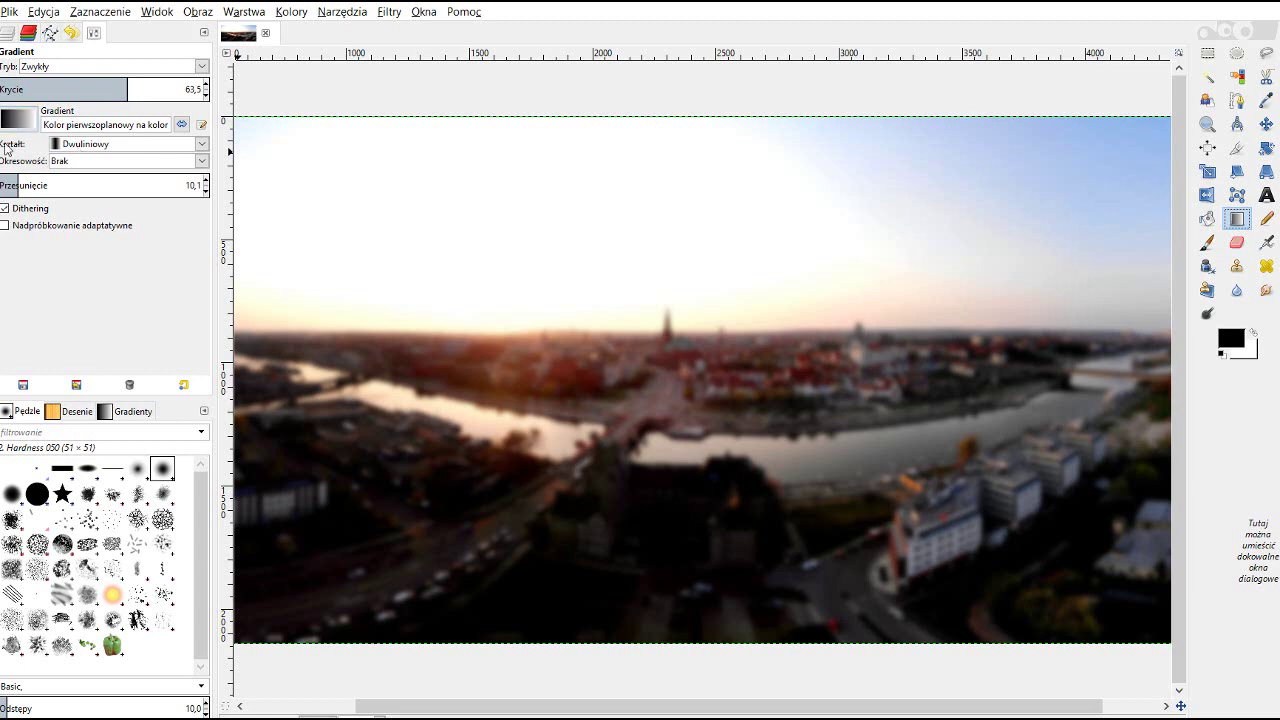
{"action": "left_click", "coordinate": [85, 148]}
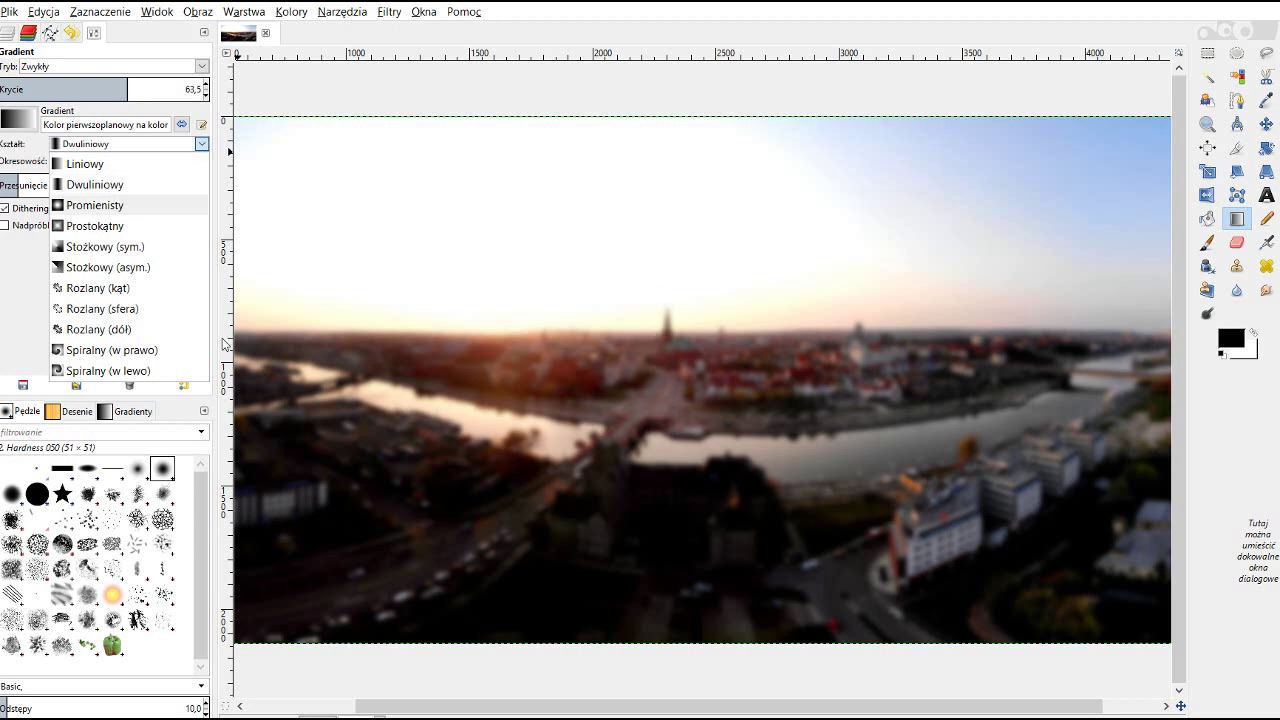
{"action": "left_click", "coordinate": [103, 186]}
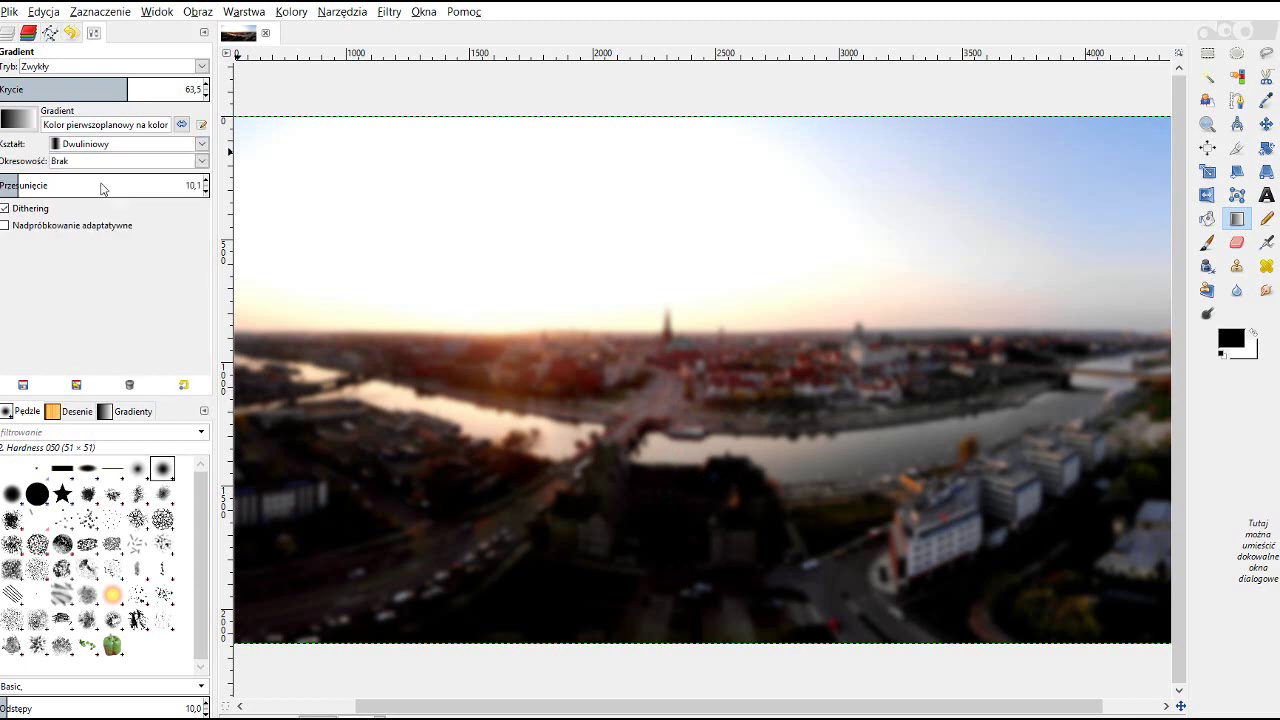
{"action": "left_click_drag", "start_coordinate": [120, 90], "coordinate": [200, 89]}
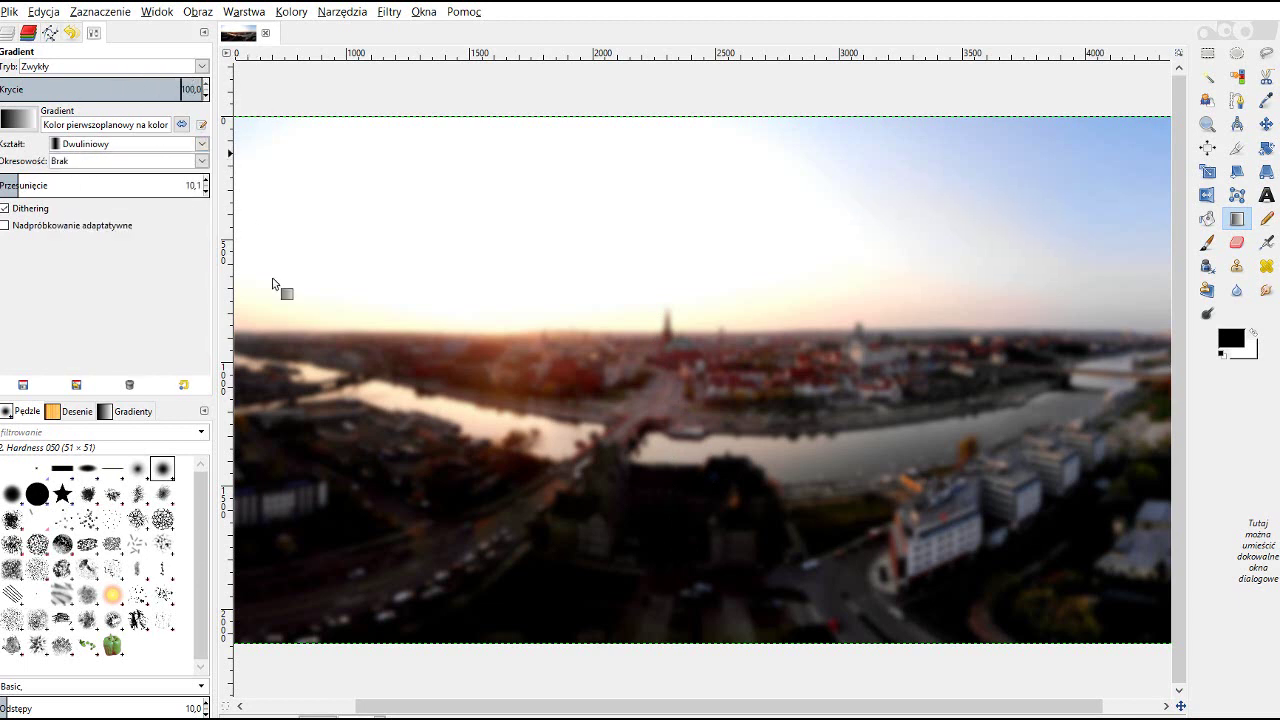
{"action": "left_click", "coordinate": [39, 186]}
{"action": "scroll", "coordinate": [612, 422], "scroll_direction": "up", "scroll_amount": 1}
{"action": "scroll", "coordinate": [786, 399], "scroll_direction": "up", "scroll_amount": 3}
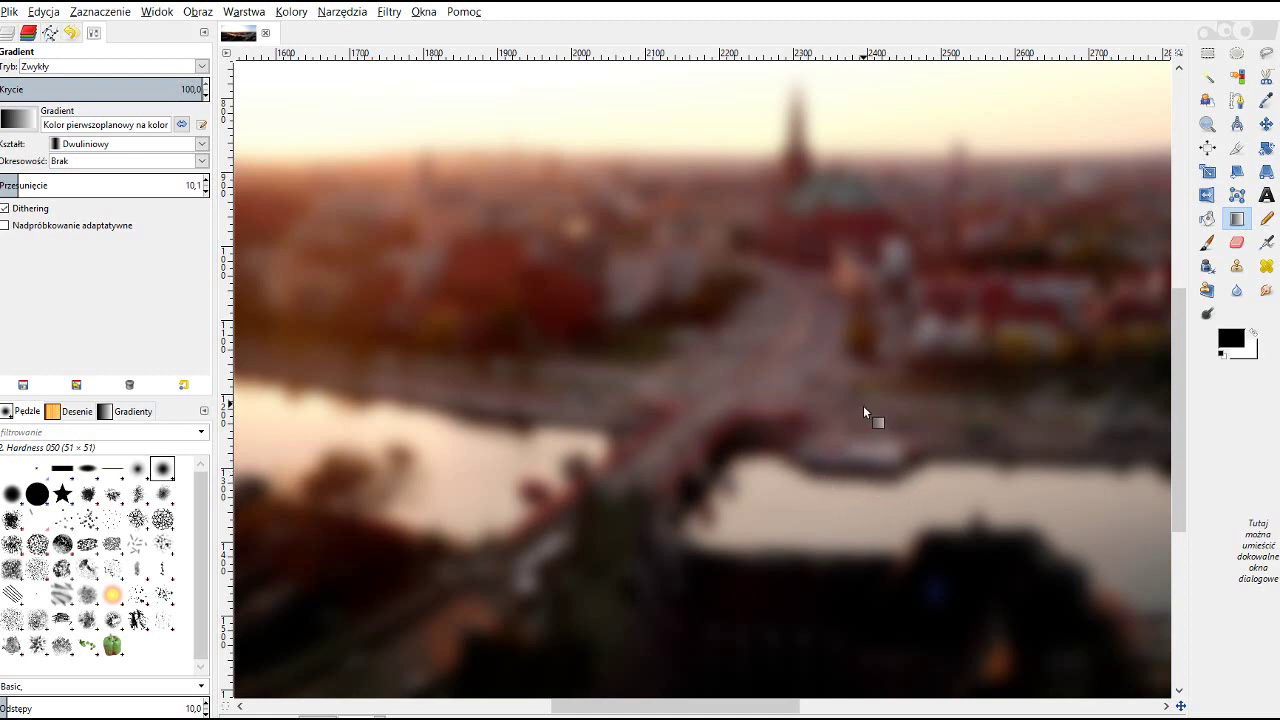
Lay a first bi-linear gradient across the river on the mask, then undo it.
{"action": "left_click_drag", "start_coordinate": [861, 405], "coordinate": [862, 475]}
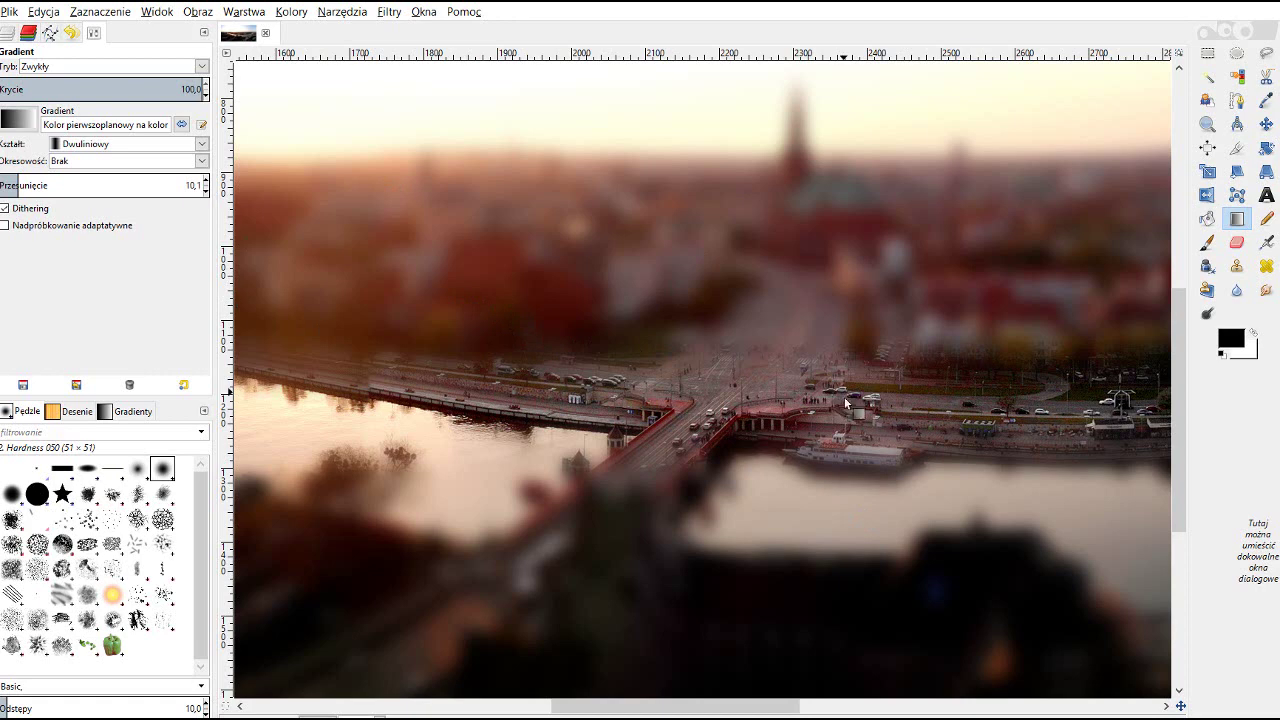
{"action": "scroll", "coordinate": [1088, 364], "scroll_direction": "down", "scroll_amount": 2, "text": "ctrl"}
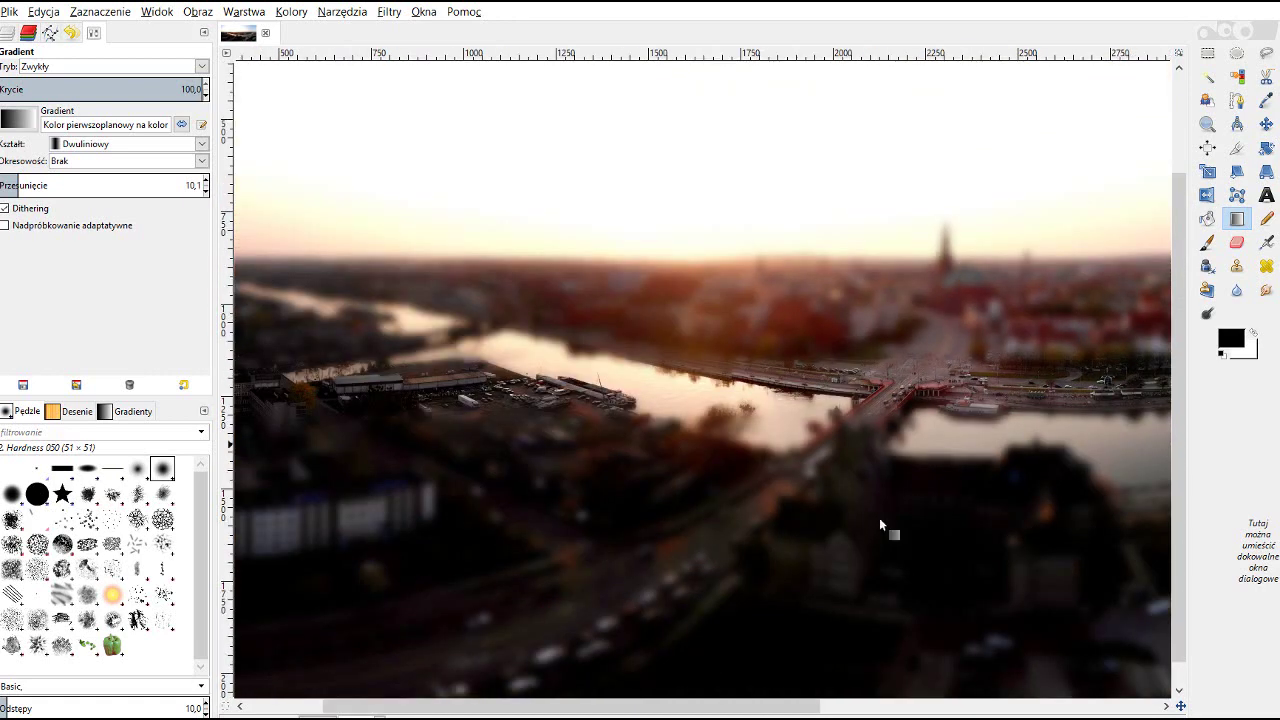
{"action": "left_click_drag", "start_coordinate": [737, 709], "coordinate": [874, 709]}
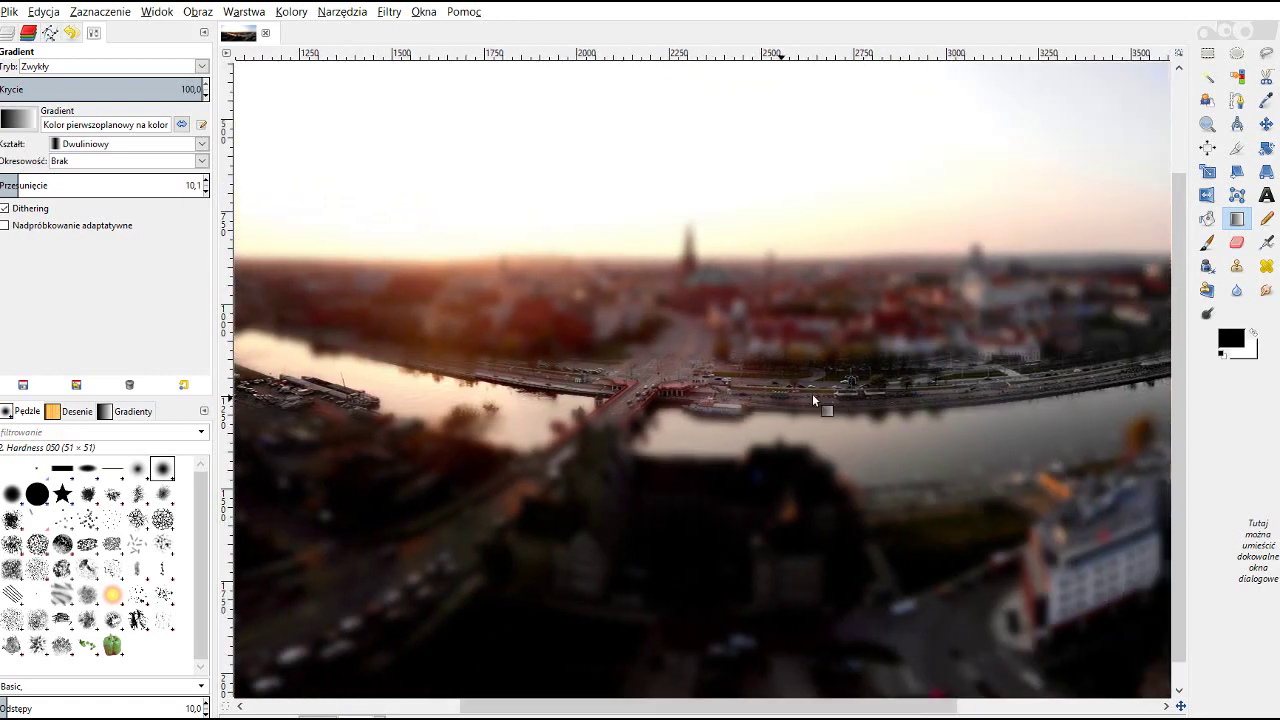
{"action": "key", "text": "ctrl+z"}
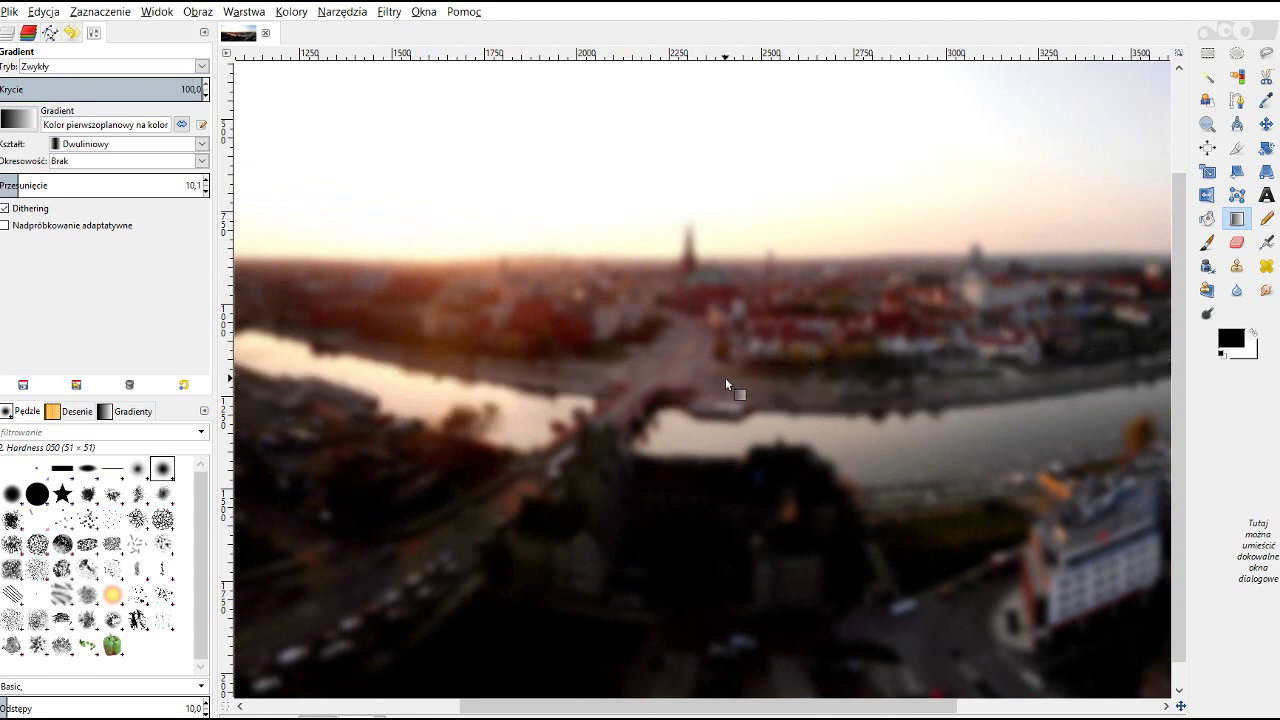
Redraw the vertical mask gradient over the river to position the sharp band, then zoom out.
{"action": "mouse_move", "coordinate": [722, 381]}
{"action": "left_mouse_down"}
{"action": "mouse_move", "coordinate": [721, 517]}
{"action": "mouse_move", "coordinate": [861, 511]}
{"action": "mouse_move", "coordinate": [686, 525]}
{"action": "mouse_move", "coordinate": [743, 516]}
{"action": "mouse_move", "coordinate": [731, 521]}
{"action": "left_mouse_up"}
{"action": "left_click_drag", "start_coordinate": [722, 517], "coordinate": [722, 514]}
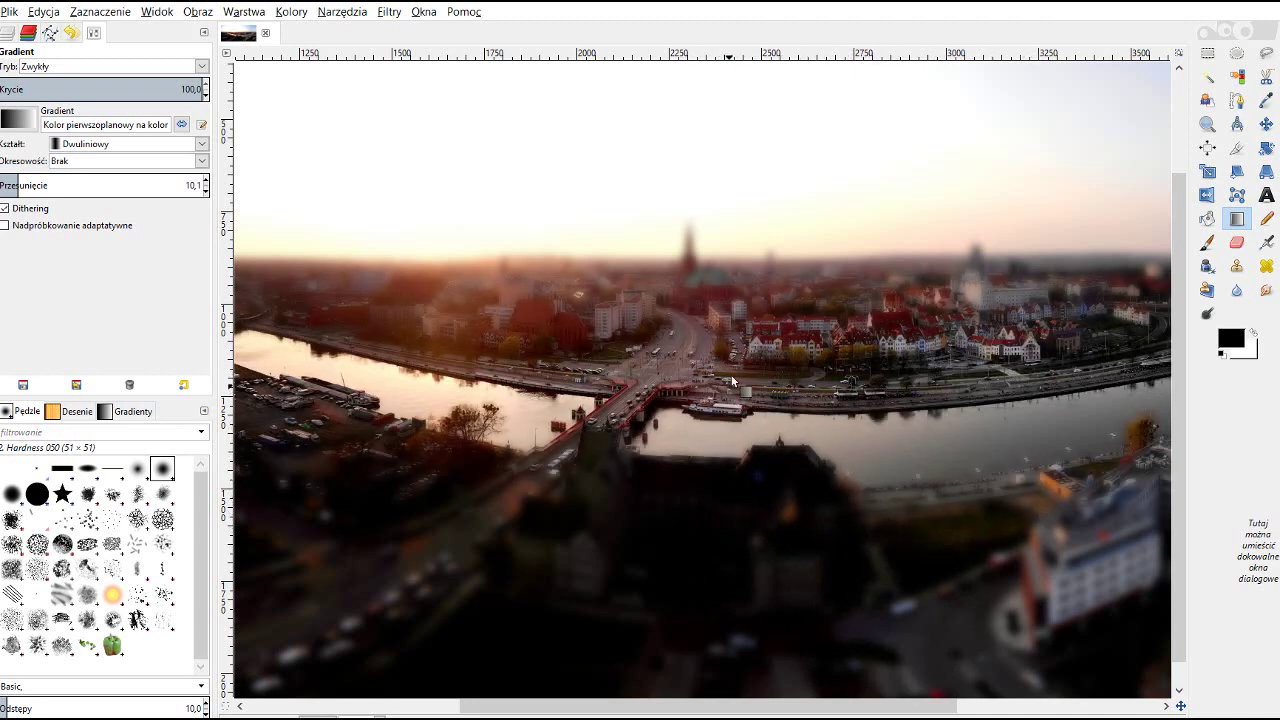
{"action": "scroll", "coordinate": [725, 427], "scroll_direction": "up", "scroll_amount": 3}
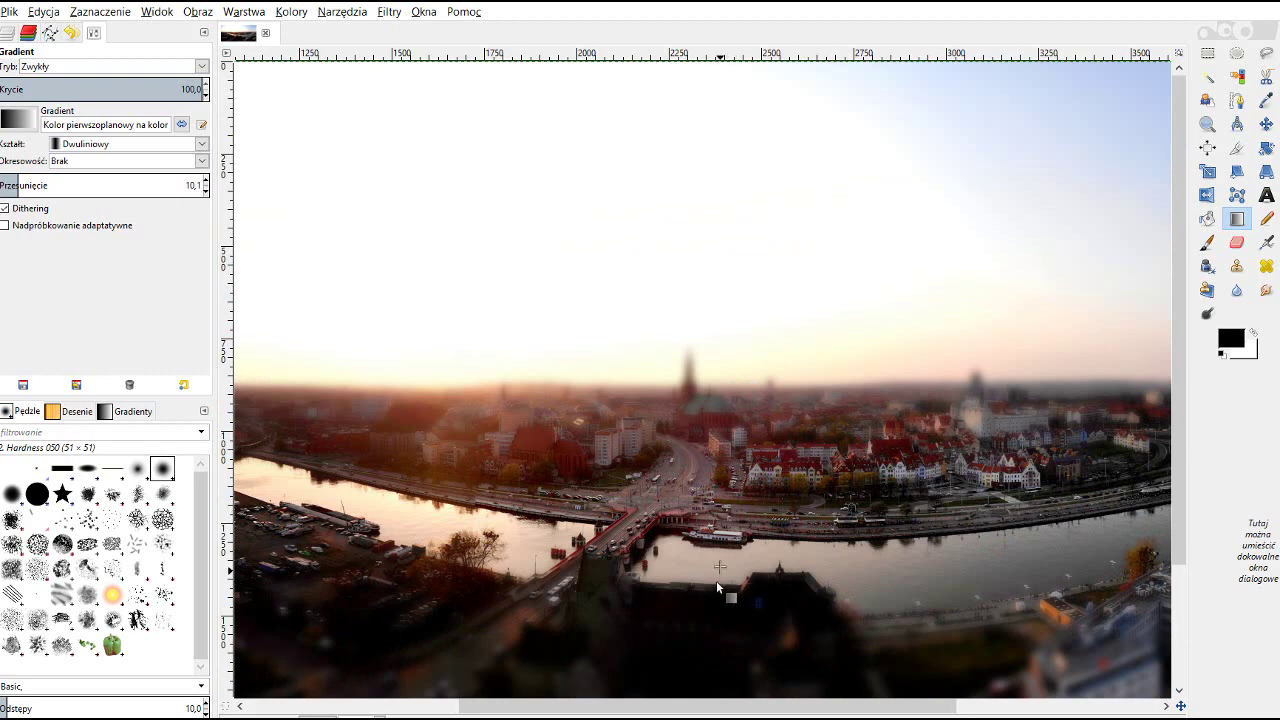
{"action": "left_click_drag", "start_coordinate": [720, 660], "coordinate": [722, 498]}
{"action": "key", "text": "minus"}
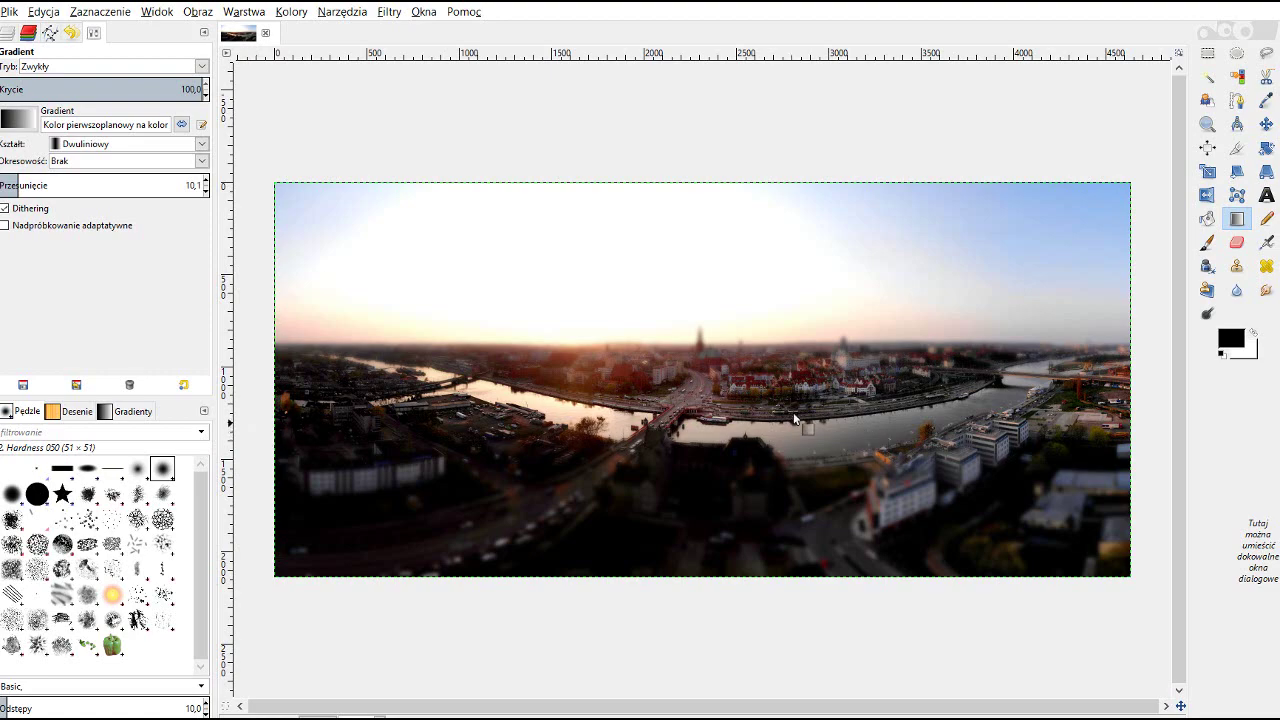
{"action": "scroll", "coordinate": [774, 444], "scroll_direction": "up", "scroll_amount": 3}
{"action": "scroll", "coordinate": [774, 444], "scroll_direction": "up", "scroll_amount": 1}
{"action": "scroll", "coordinate": [774, 444], "scroll_direction": "down", "scroll_amount": 1}
{"action": "scroll", "coordinate": [547, 443], "scroll_direction": "down", "scroll_amount": 1}
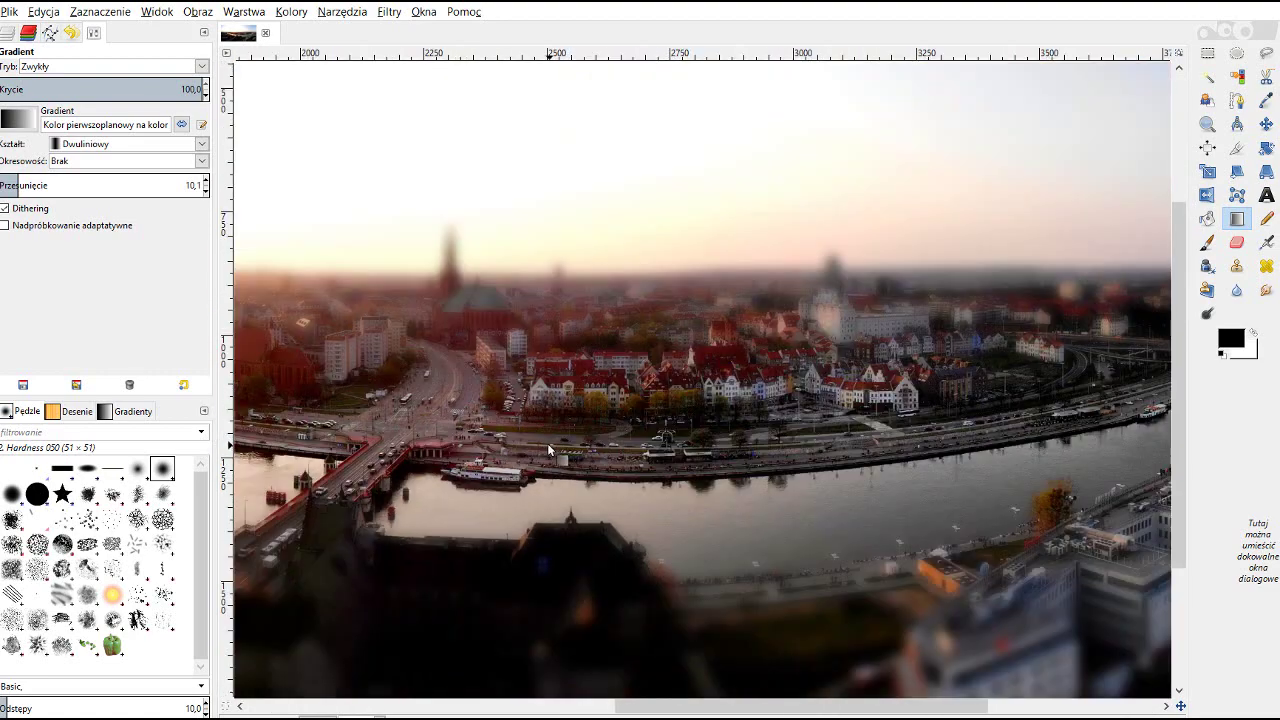
{"action": "scroll", "coordinate": [444, 460], "scroll_direction": "down", "scroll_amount": 1}
{"action": "scroll", "coordinate": [419, 448], "scroll_direction": "up", "scroll_amount": 3}
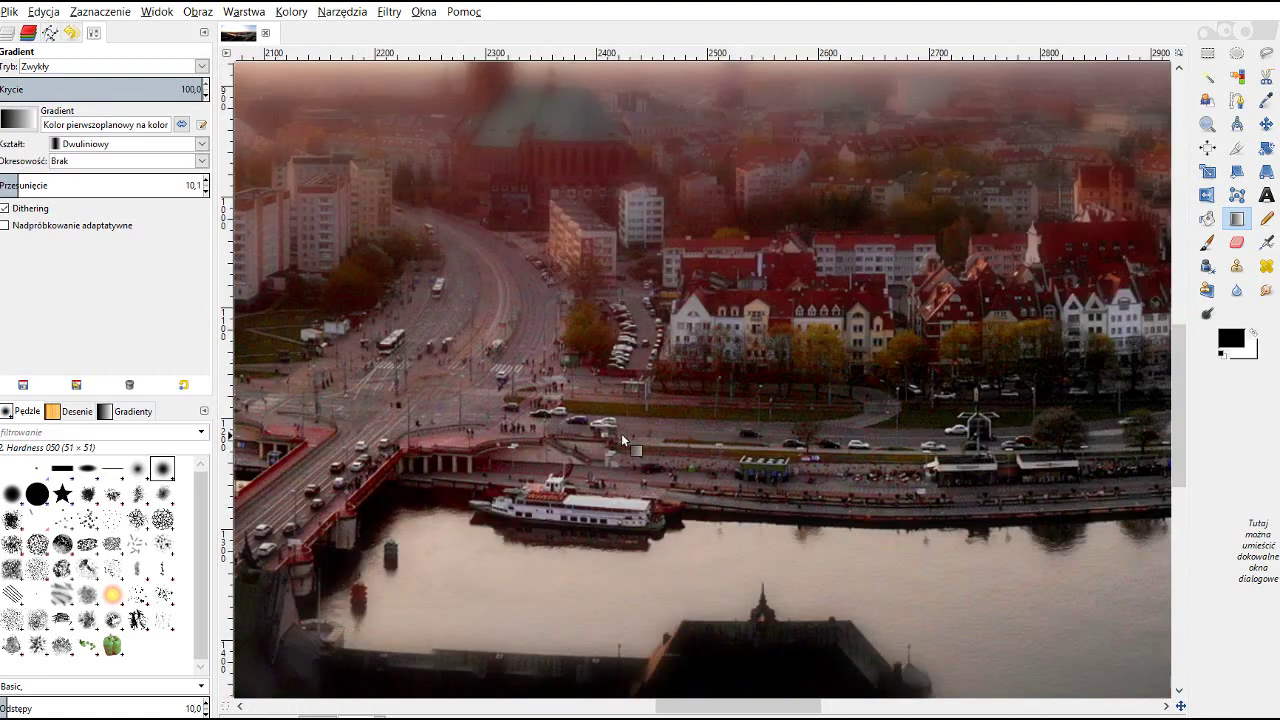
{"action": "scroll", "coordinate": [381, 441], "scroll_direction": "down", "scroll_amount": 2}
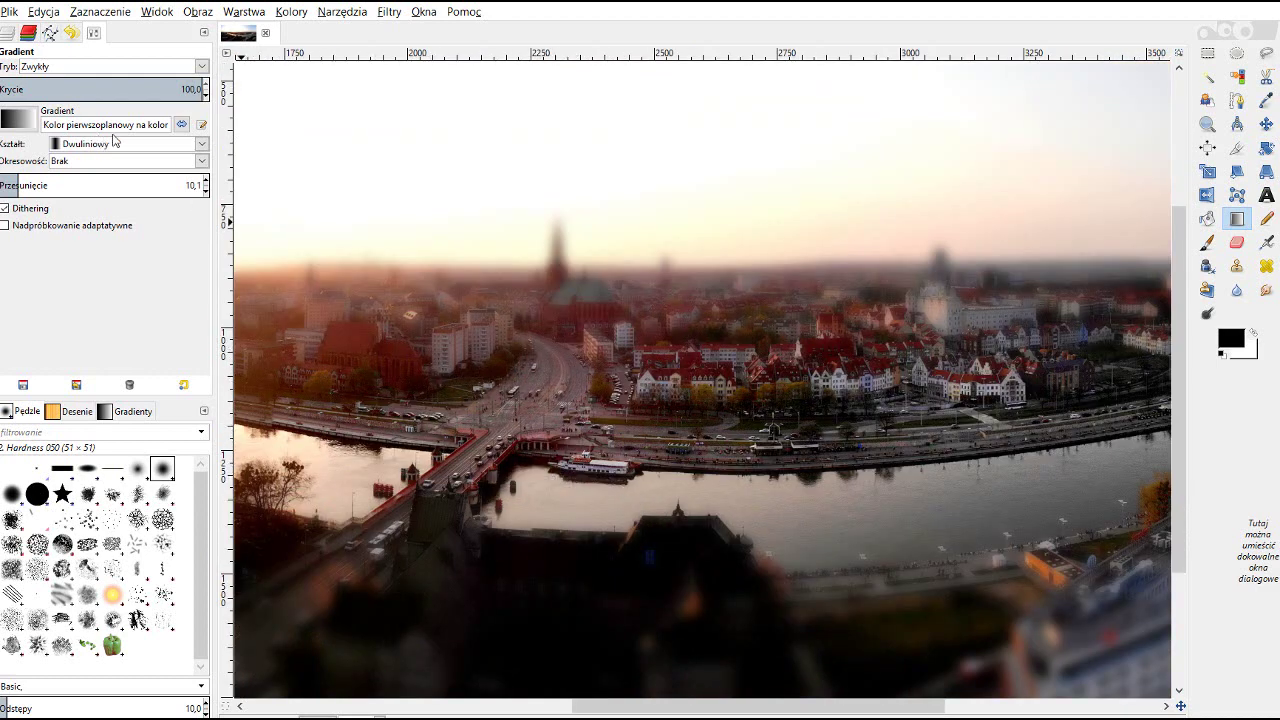
Set the gradient offset to 73,3 and draw a focus gradient across the riverbank.
{"action": "left_click_drag", "start_coordinate": [649, 451], "coordinate": [691, 445]}
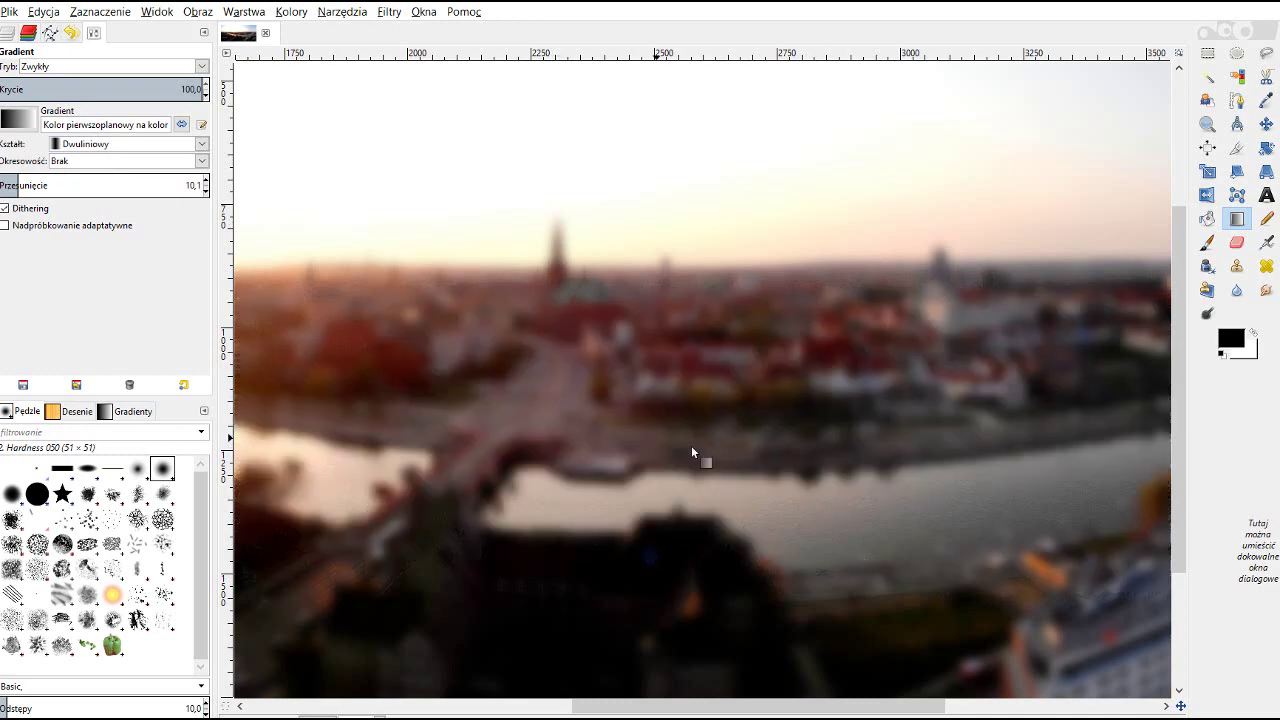
{"action": "left_click", "coordinate": [151, 185]}
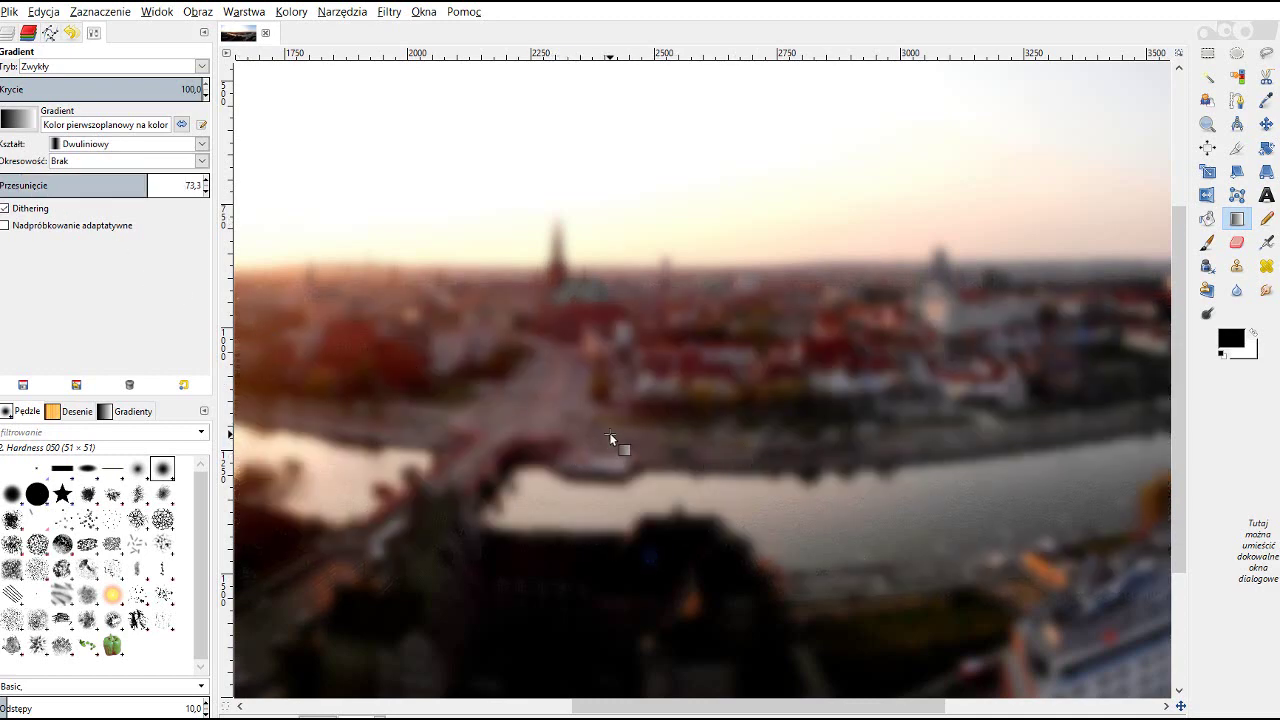
{"action": "left_click_drag", "start_coordinate": [609, 471], "coordinate": [610, 472]}
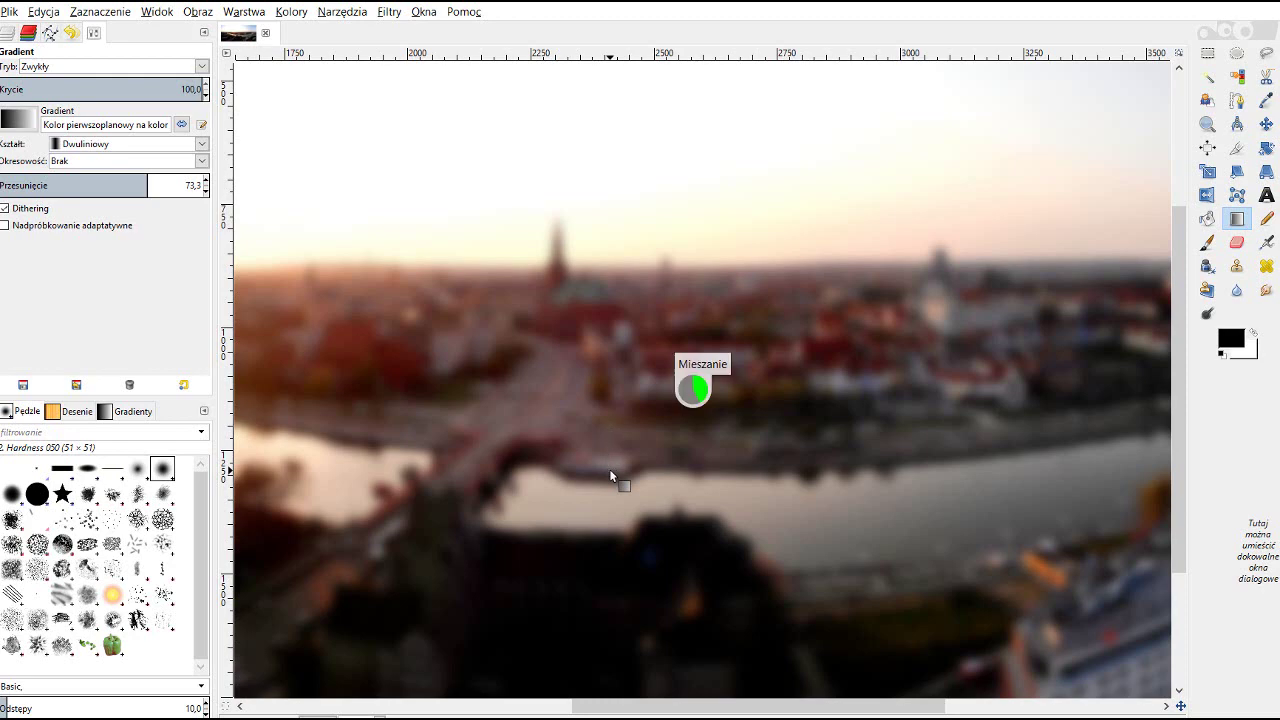
{"action": "scroll", "coordinate": [630, 477], "scroll_direction": "up", "scroll_amount": 2, "text": "ctrl"}
{"action": "scroll", "coordinate": [632, 470], "scroll_direction": "up", "scroll_amount": 2, "text": "ctrl"}
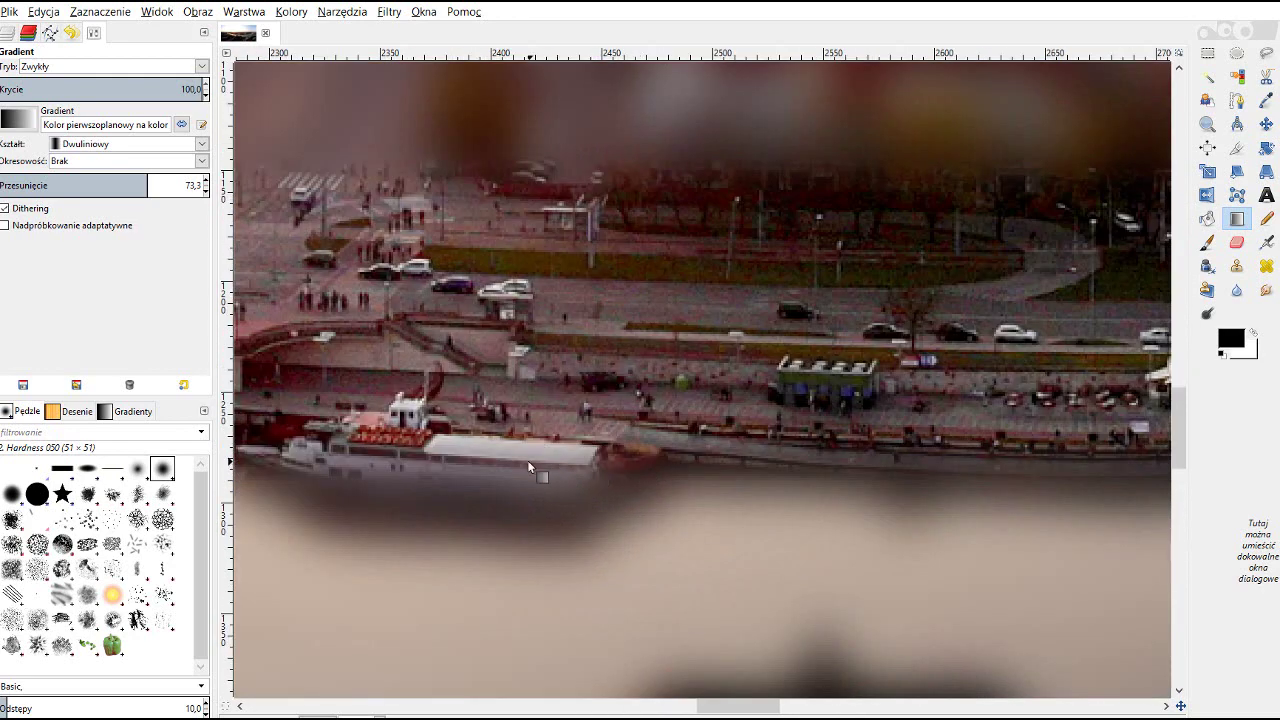
{"action": "scroll", "coordinate": [505, 435], "scroll_direction": "down", "scroll_amount": 3, "text": "ctrl"}
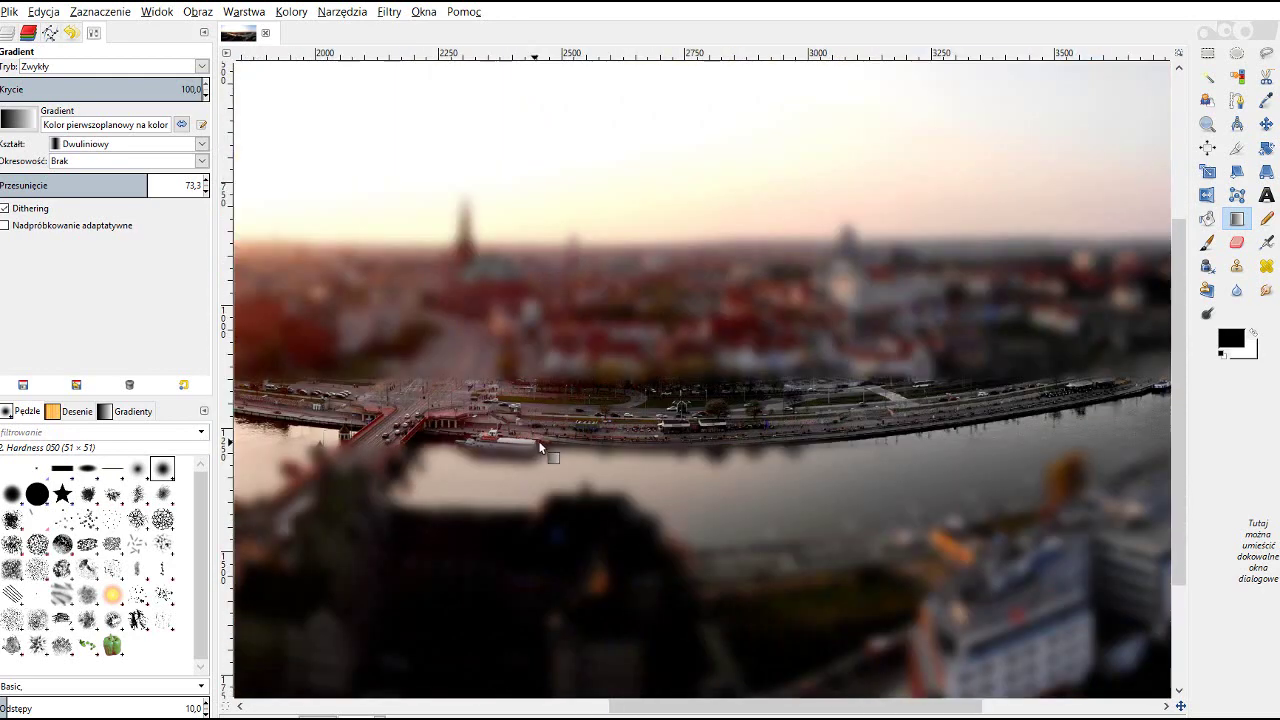
{"action": "scroll", "coordinate": [530, 430], "scroll_direction": "down", "scroll_amount": 1, "text": "ctrl"}
Redraw the focus gradient downward across the river and inspect the result.
{"action": "left_click_drag", "start_coordinate": [528, 460], "coordinate": [525, 540]}
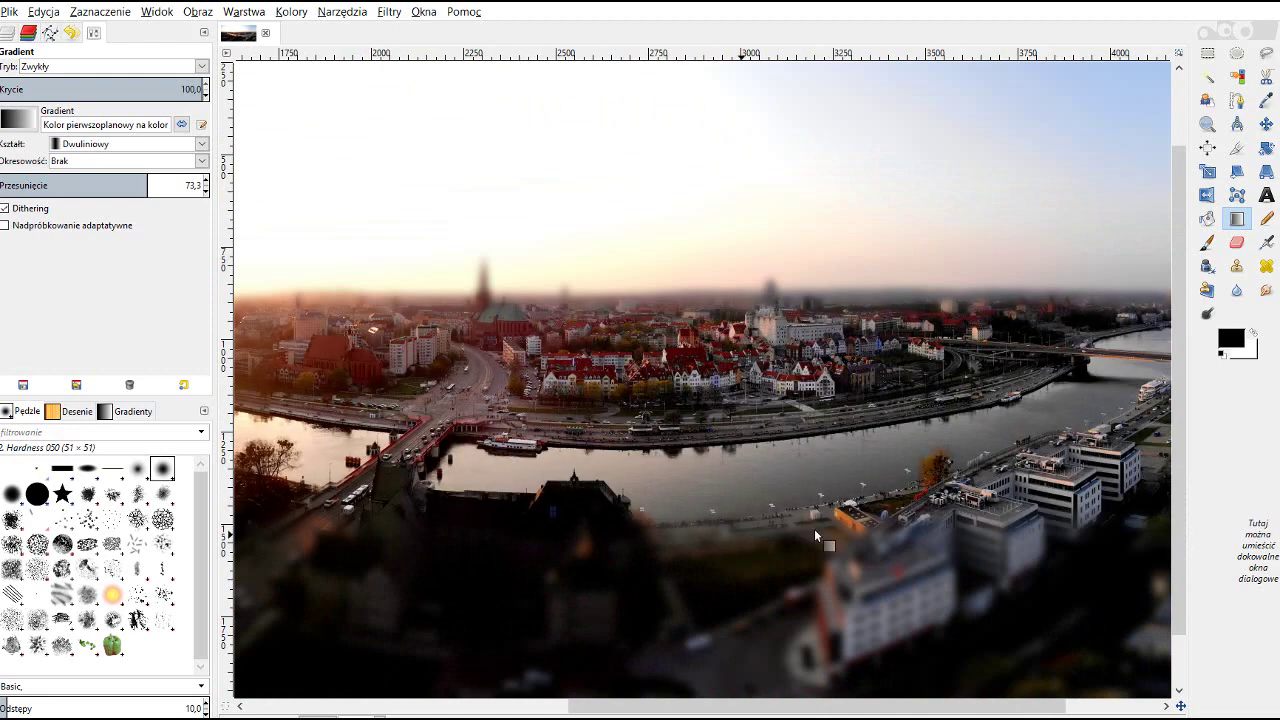
{"action": "scroll", "coordinate": [538, 365], "scroll_direction": "up", "scroll_amount": 5, "text": "ctrl"}
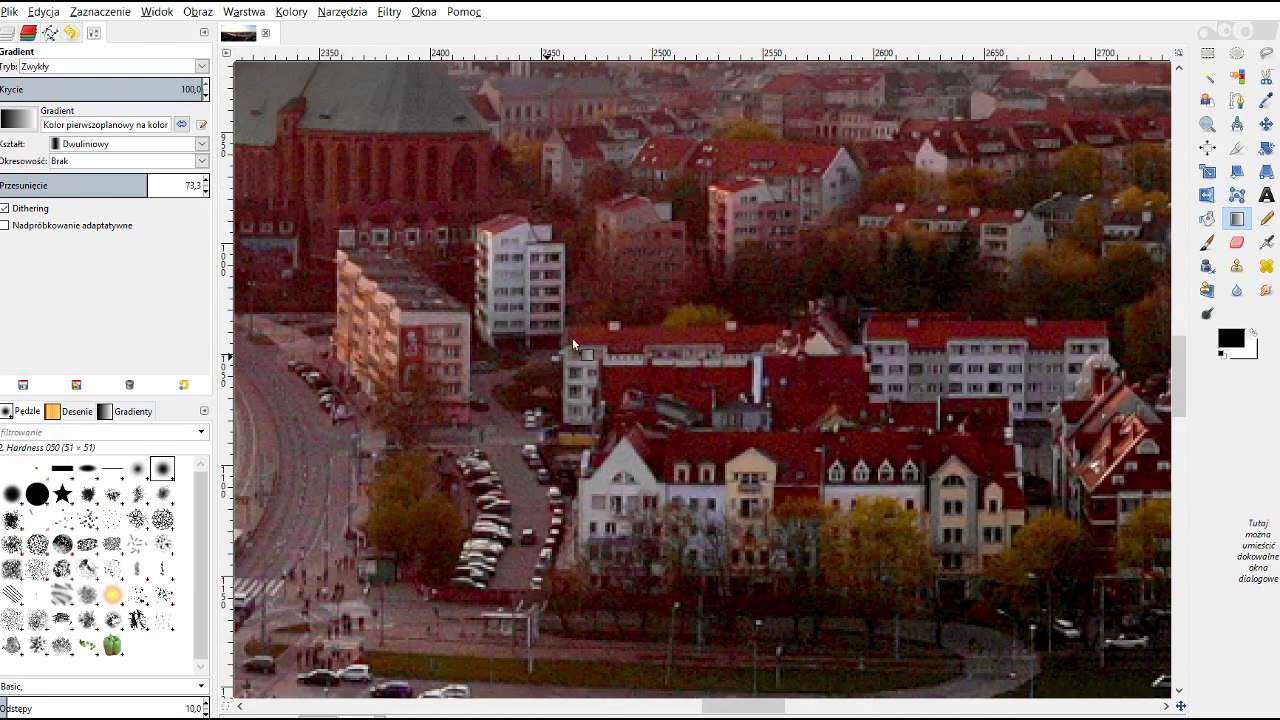
{"action": "scroll", "coordinate": [572, 337], "scroll_direction": "down", "scroll_amount": 2, "text": "ctrl"}
{"action": "scroll", "coordinate": [514, 246], "scroll_direction": "up", "scroll_amount": 5}
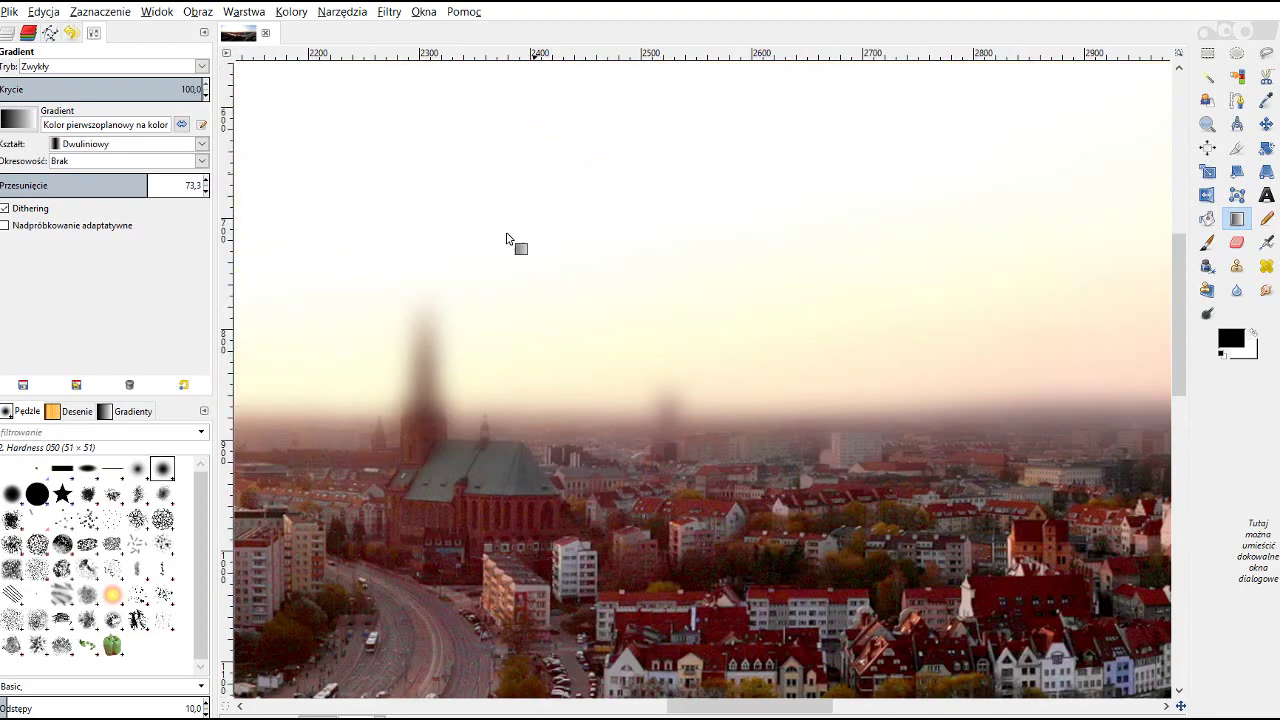
{"action": "scroll", "coordinate": [656, 455], "scroll_direction": "down", "scroll_amount": 5}
{"action": "scroll", "coordinate": [711, 517], "scroll_direction": "down", "scroll_amount": 5}
{"action": "scroll", "coordinate": [984, 480], "scroll_direction": "down", "scroll_amount": 2, "text": "ctrl"}
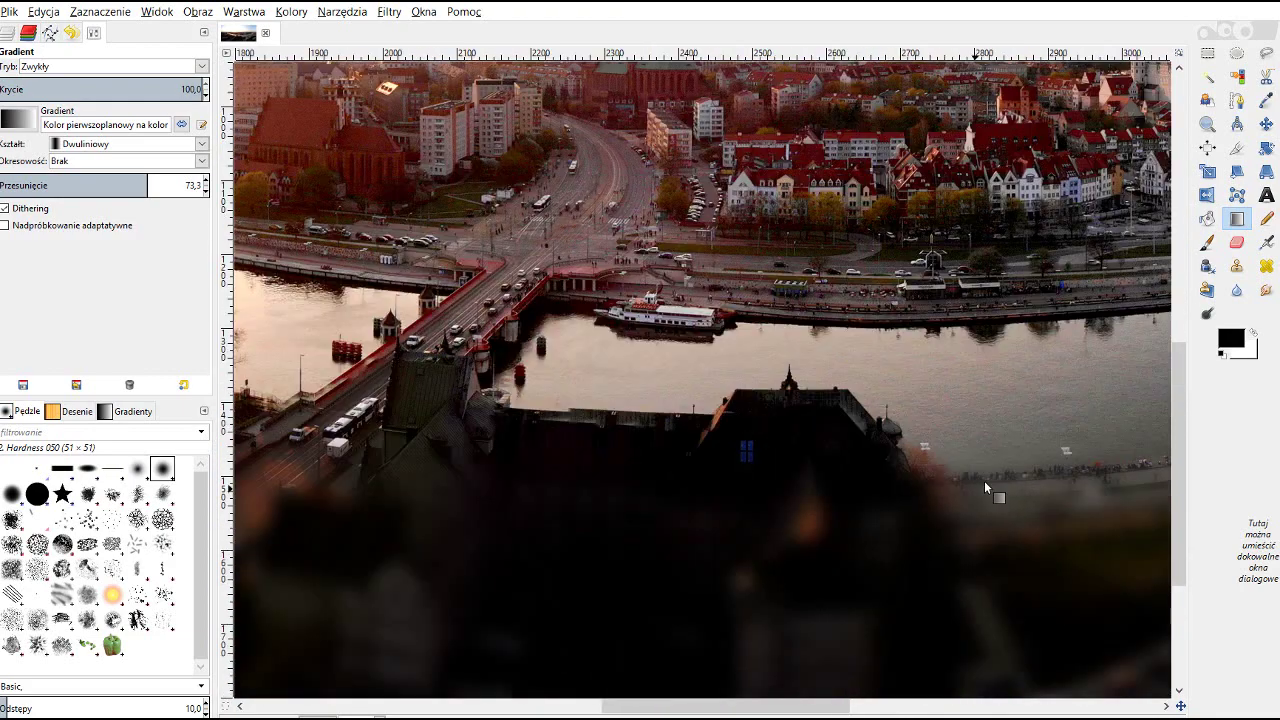
{"action": "scroll", "coordinate": [1108, 445], "scroll_direction": "down", "scroll_amount": 2, "text": "ctrl"}
{"action": "scroll", "coordinate": [1100, 450], "scroll_direction": "down", "scroll_amount": 2, "text": "ctrl"}
{"action": "scroll", "coordinate": [1090, 456], "scroll_direction": "up", "scroll_amount": 3, "text": "ctrl"}
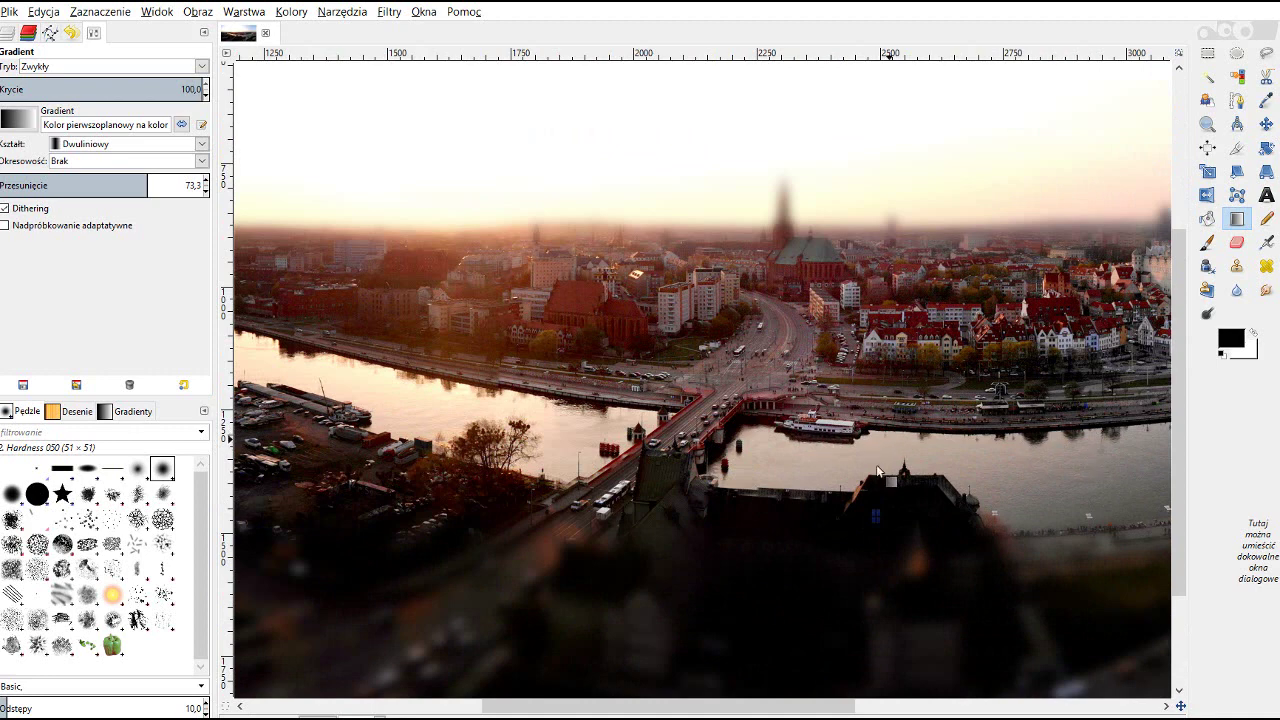
{"action": "left_click_drag", "start_coordinate": [830, 707], "coordinate": [925, 707]}
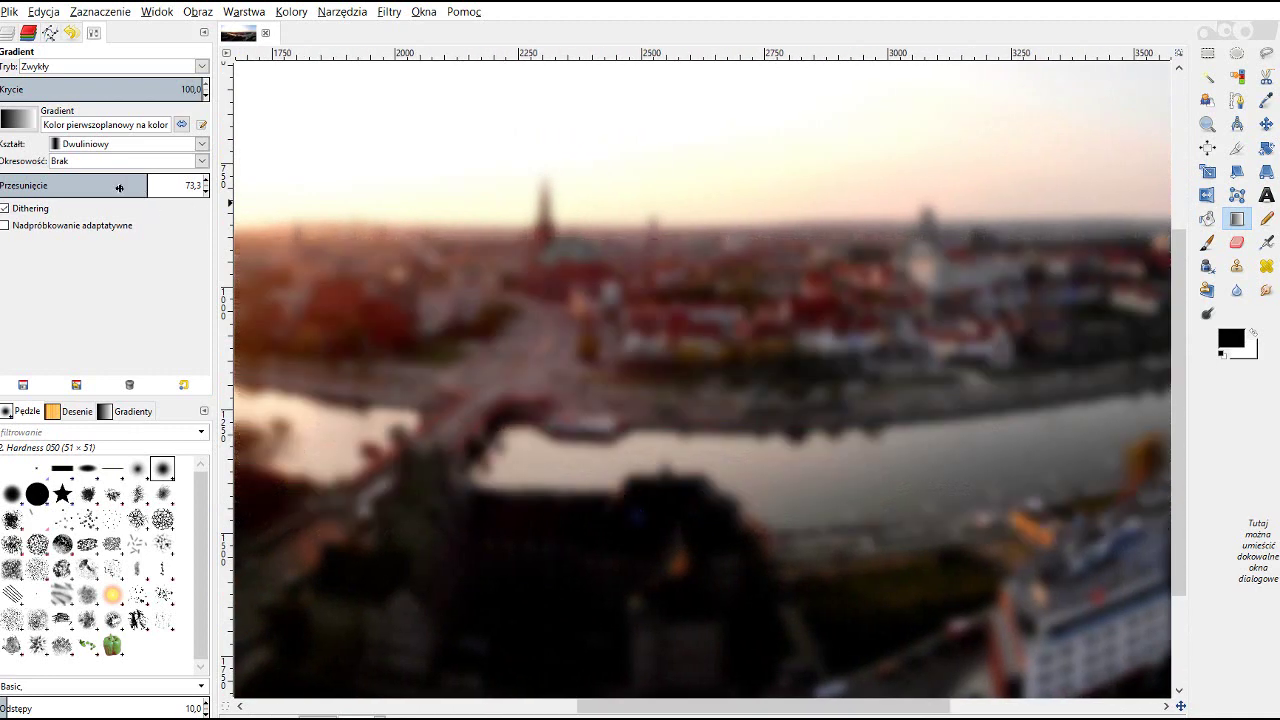
Lower the offset to 43,7 and draw a short gradient along the embankment.
{"action": "left_click_drag", "start_coordinate": [145, 192], "coordinate": [134, 191]}
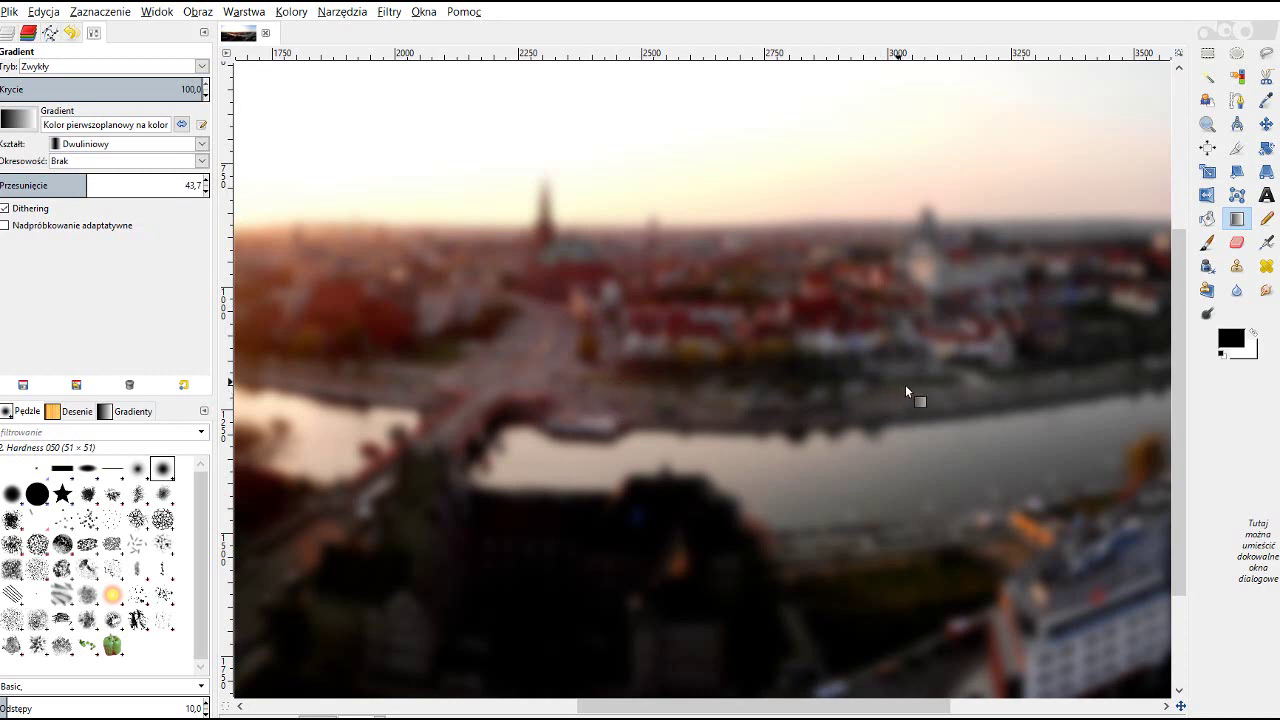
{"action": "left_click_drag", "start_coordinate": [579, 398], "coordinate": [580, 485]}
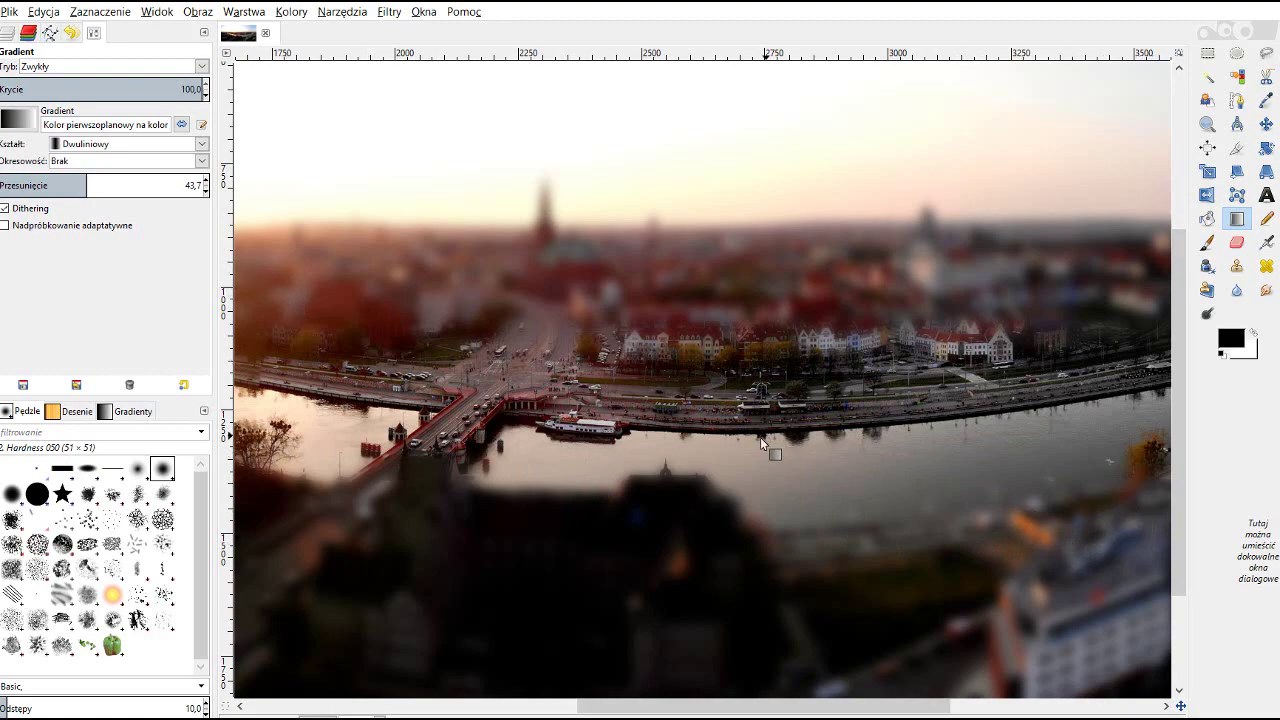
{"action": "scroll", "coordinate": [760, 437], "scroll_direction": "down", "scroll_amount": 3}
{"action": "scroll", "coordinate": [749, 421], "scroll_direction": "up", "scroll_amount": 6}
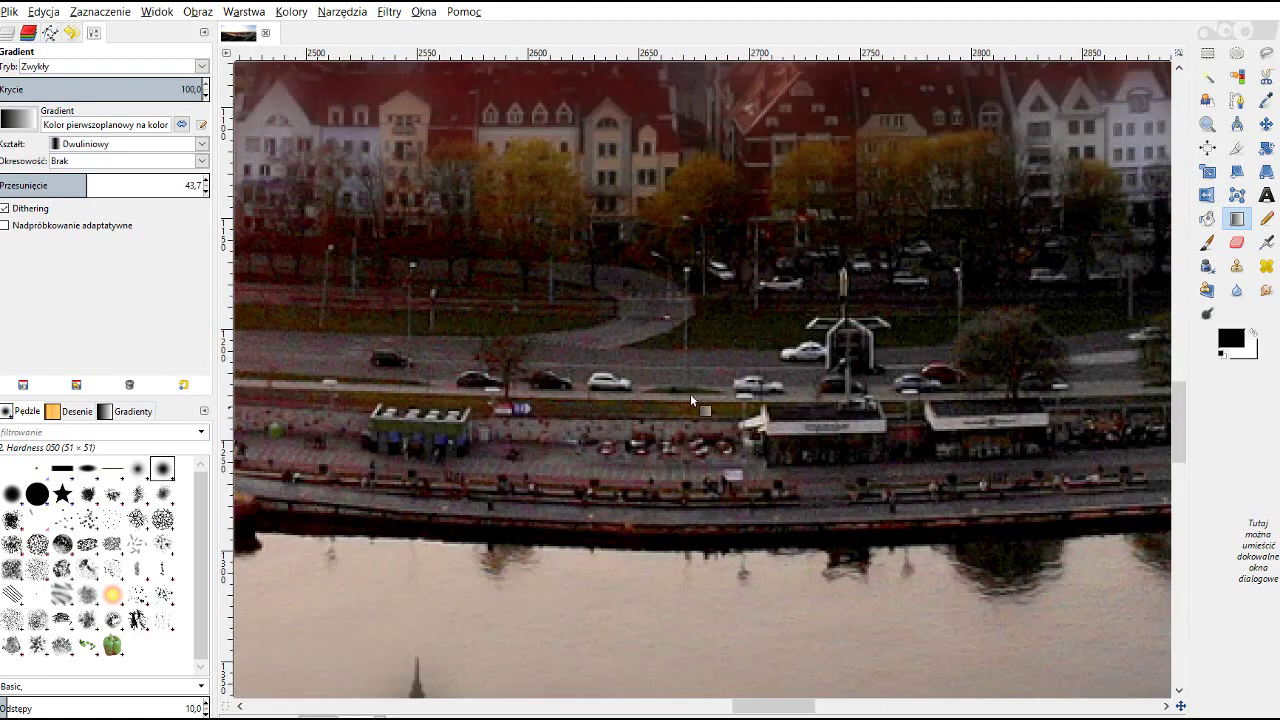
{"action": "scroll", "coordinate": [690, 393], "scroll_direction": "down", "scroll_amount": 3}
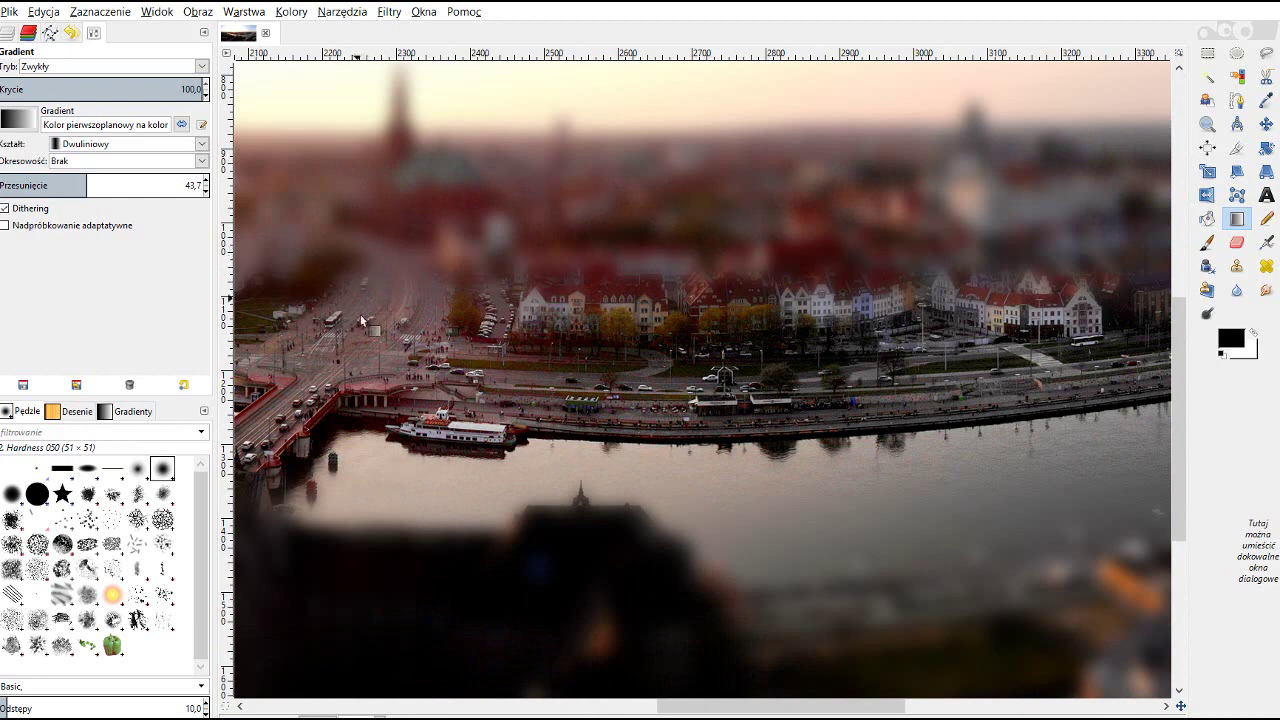
{"action": "scroll", "coordinate": [362, 320], "scroll_direction": "up", "scroll_amount": 1}
{"action": "scroll", "coordinate": [440, 337], "scroll_direction": "up", "scroll_amount": 1}
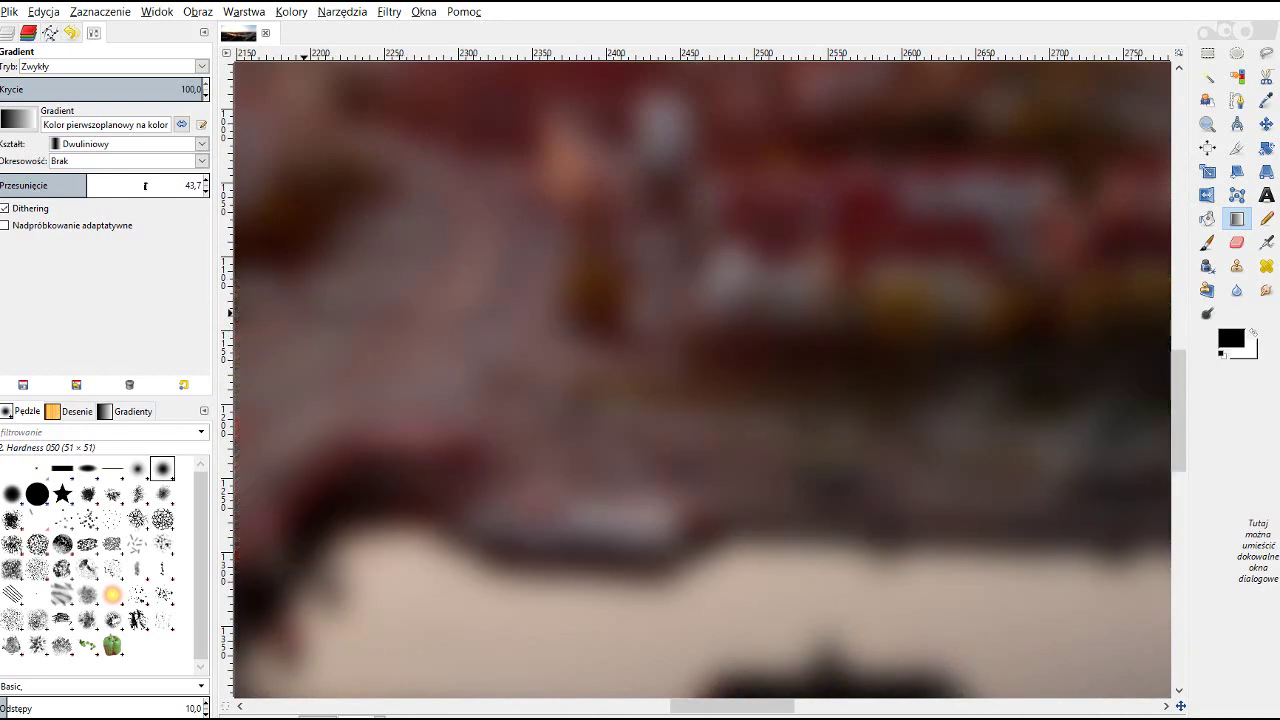
Try a focus gradient at offset 0 over the embankment, then undo it.
{"action": "left_click", "coordinate": [5, 188]}
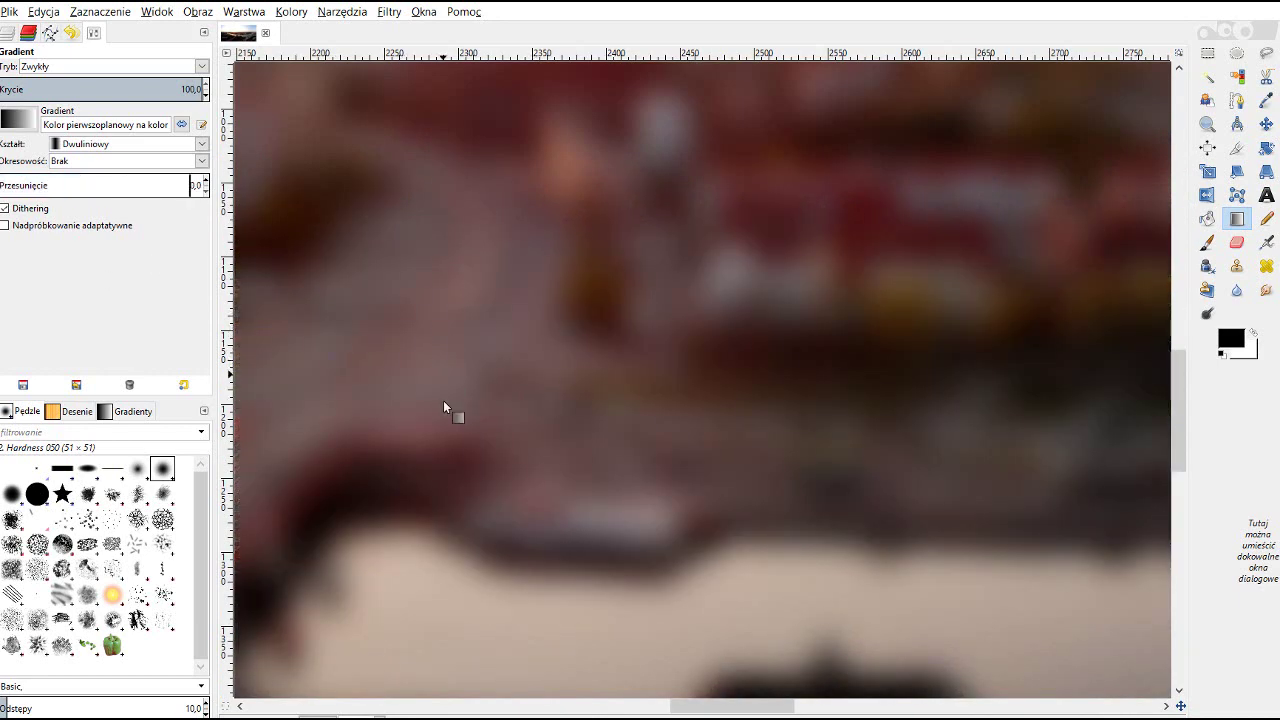
{"action": "left_click_drag", "start_coordinate": [443, 375], "coordinate": [443, 484]}
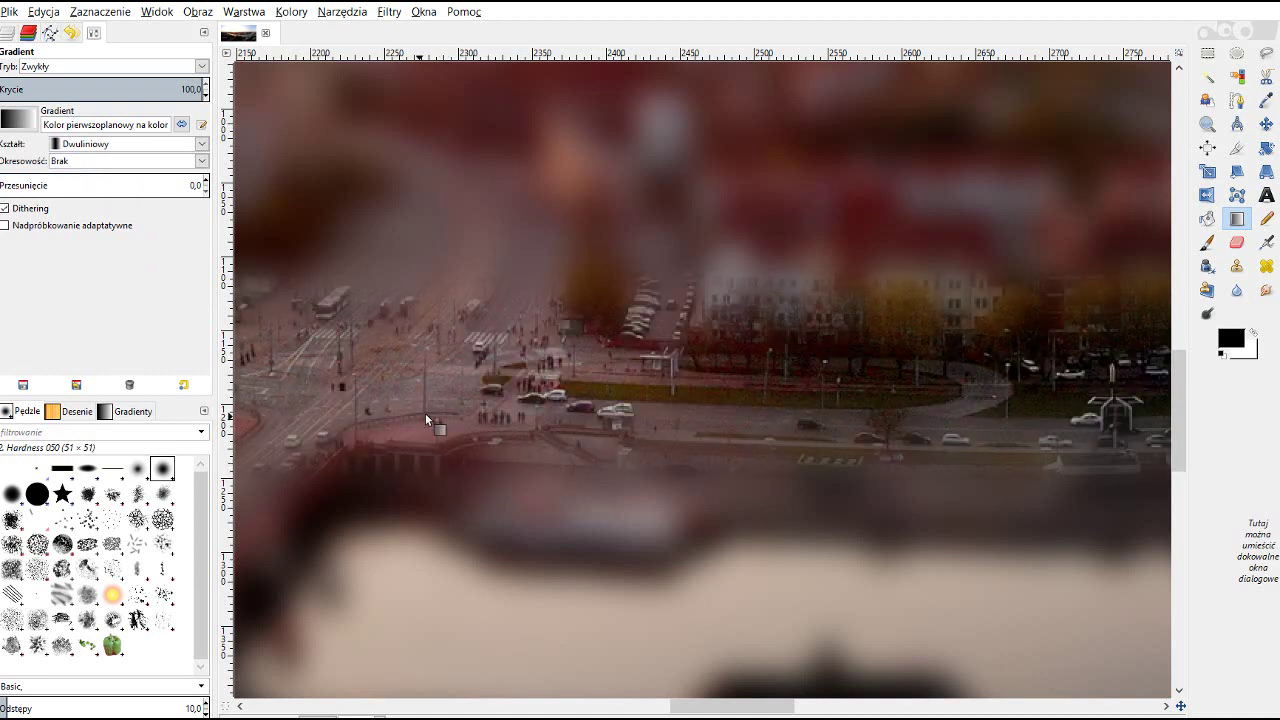
{"action": "key", "text": "ctrl+z"}
Draw a gradient at offset 85,2, then set the offset to 23,5.
{"action": "left_click_drag", "start_coordinate": [149, 191], "coordinate": [175, 191]}
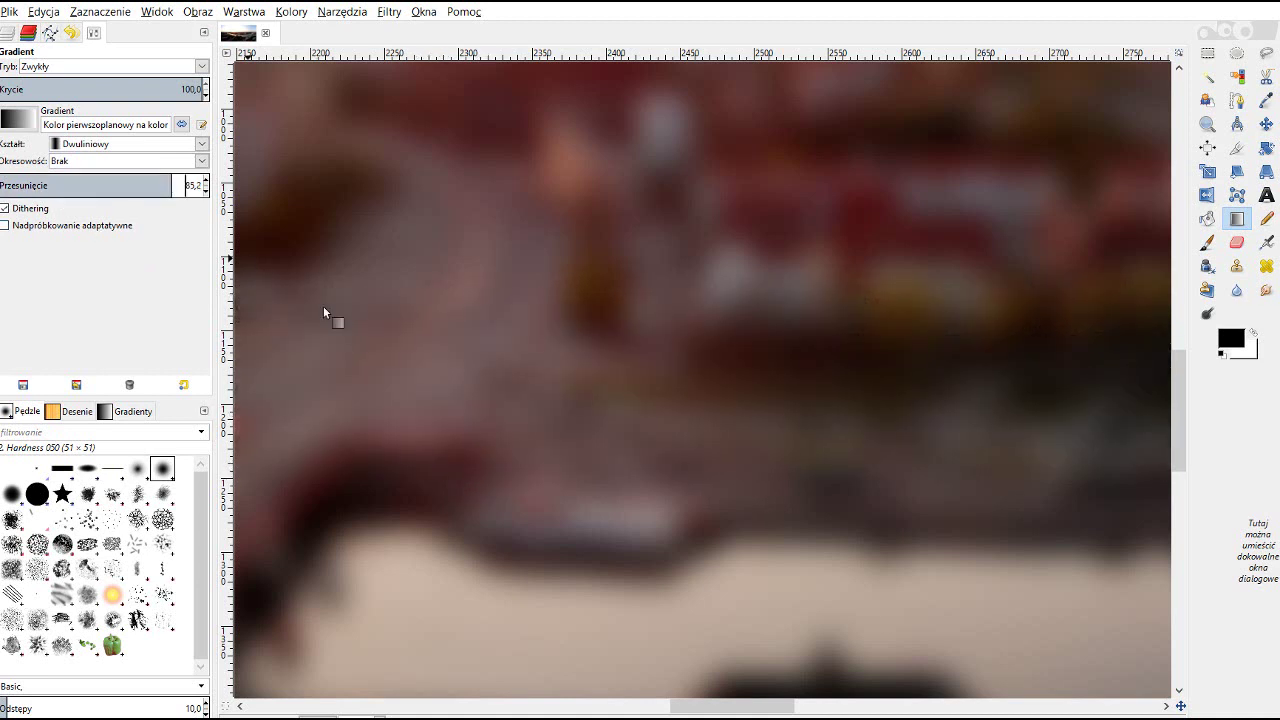
{"action": "left_click_drag", "start_coordinate": [403, 363], "coordinate": [404, 500]}
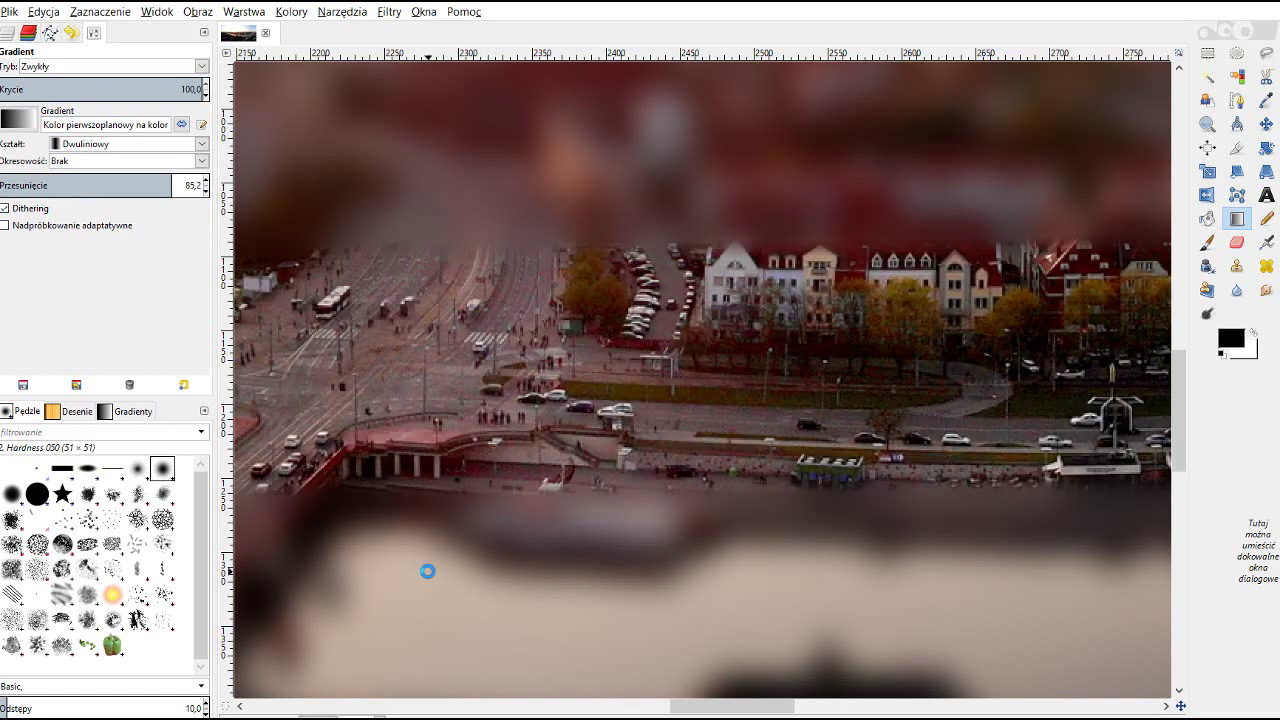
{"action": "left_click", "coordinate": [50, 185]}
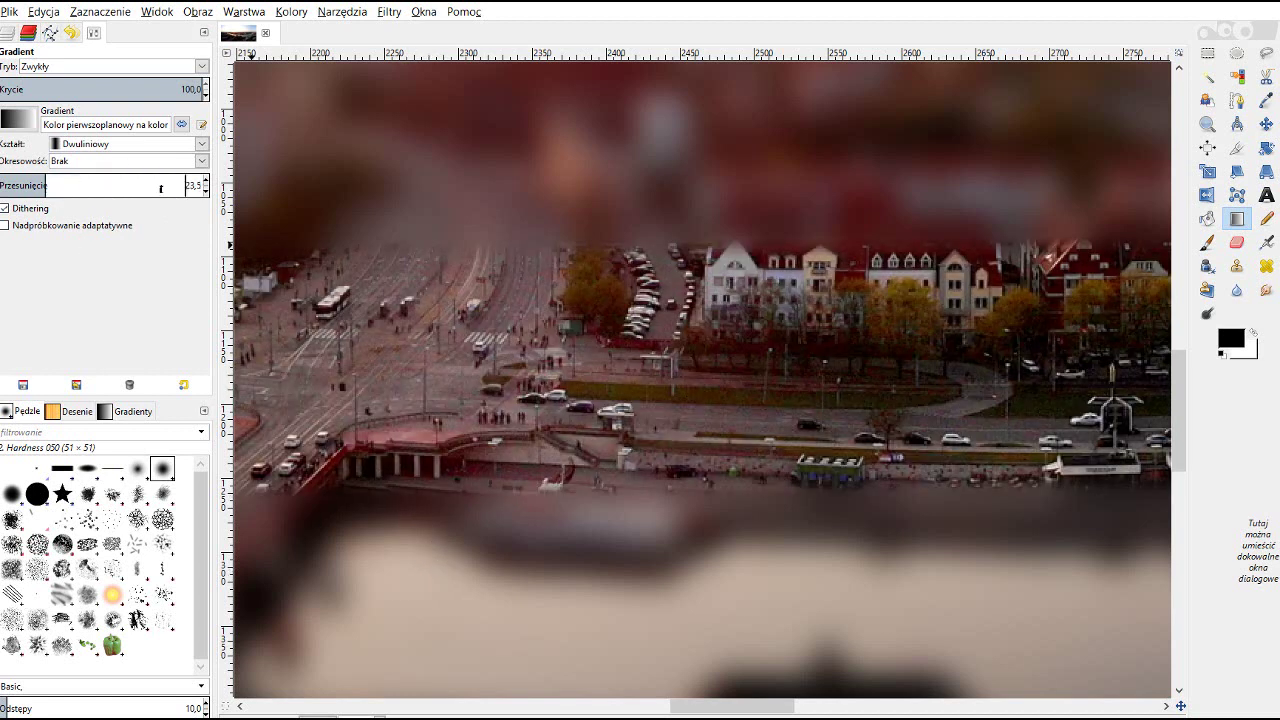
{"action": "scroll", "coordinate": [430, 393], "scroll_direction": "down", "scroll_amount": 4, "text": "ctrl"}
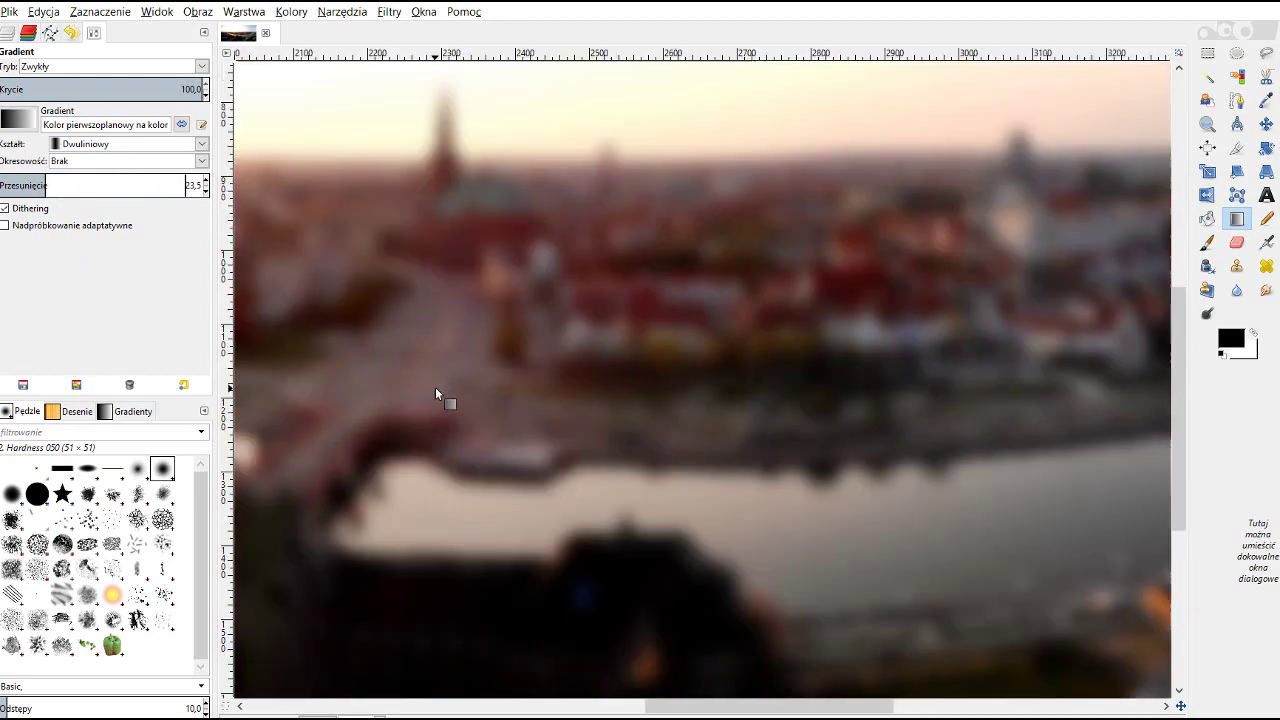
{"action": "scroll", "coordinate": [400, 410], "scroll_direction": "up", "scroll_amount": 2, "text": "ctrl"}
{"action": "left_click_drag", "start_coordinate": [729, 706], "coordinate": [480, 706]}
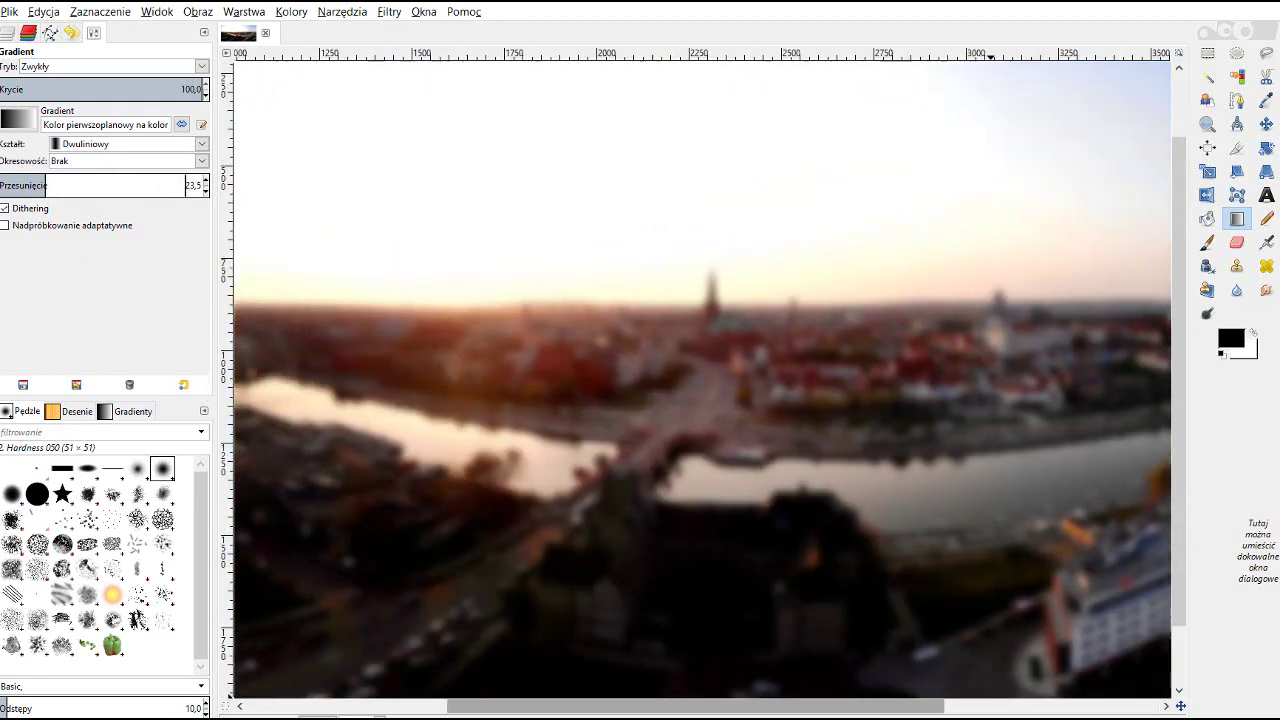
{"action": "scroll", "coordinate": [827, 443], "scroll_direction": "up", "scroll_amount": 2, "text": "ctrl"}
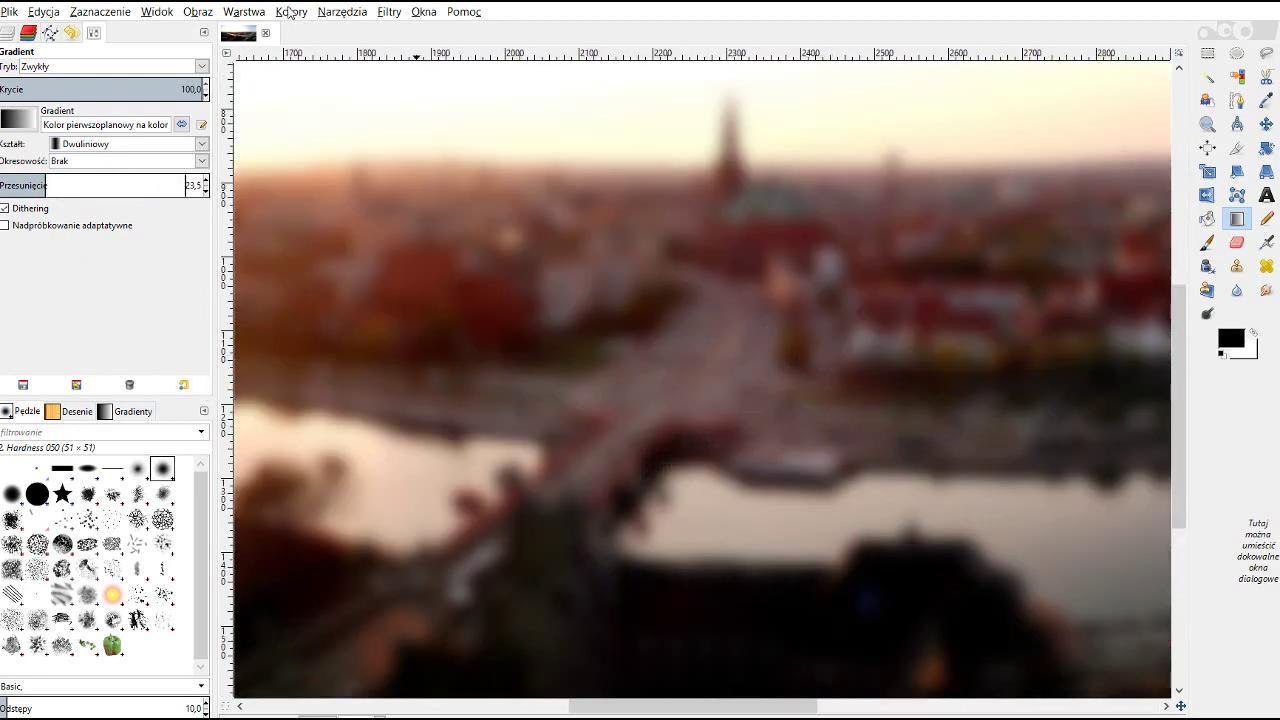
Draw the final bi-linear gradient at offset 23,5 across the river embankment and check it zoomed out.
{"action": "left_click", "coordinate": [387, 12]}
{"action": "mouse_move", "coordinate": [419, 109]}
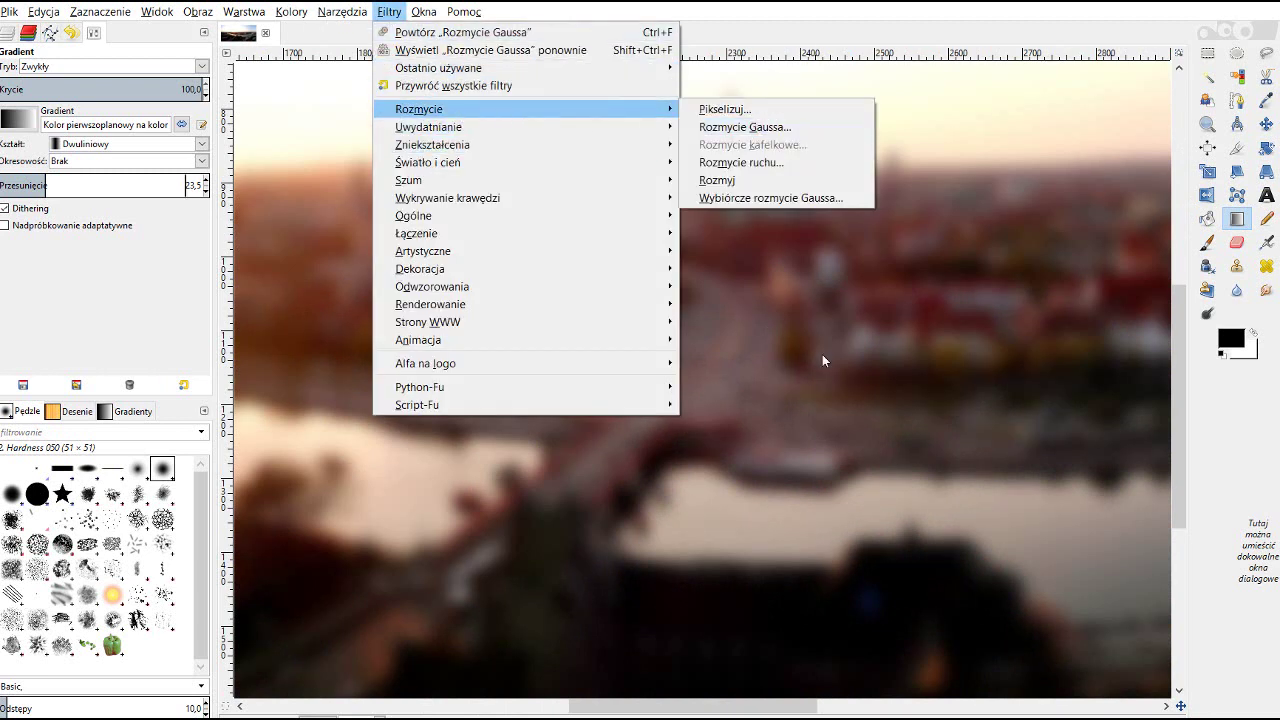
{"action": "left_click", "coordinate": [924, 392]}
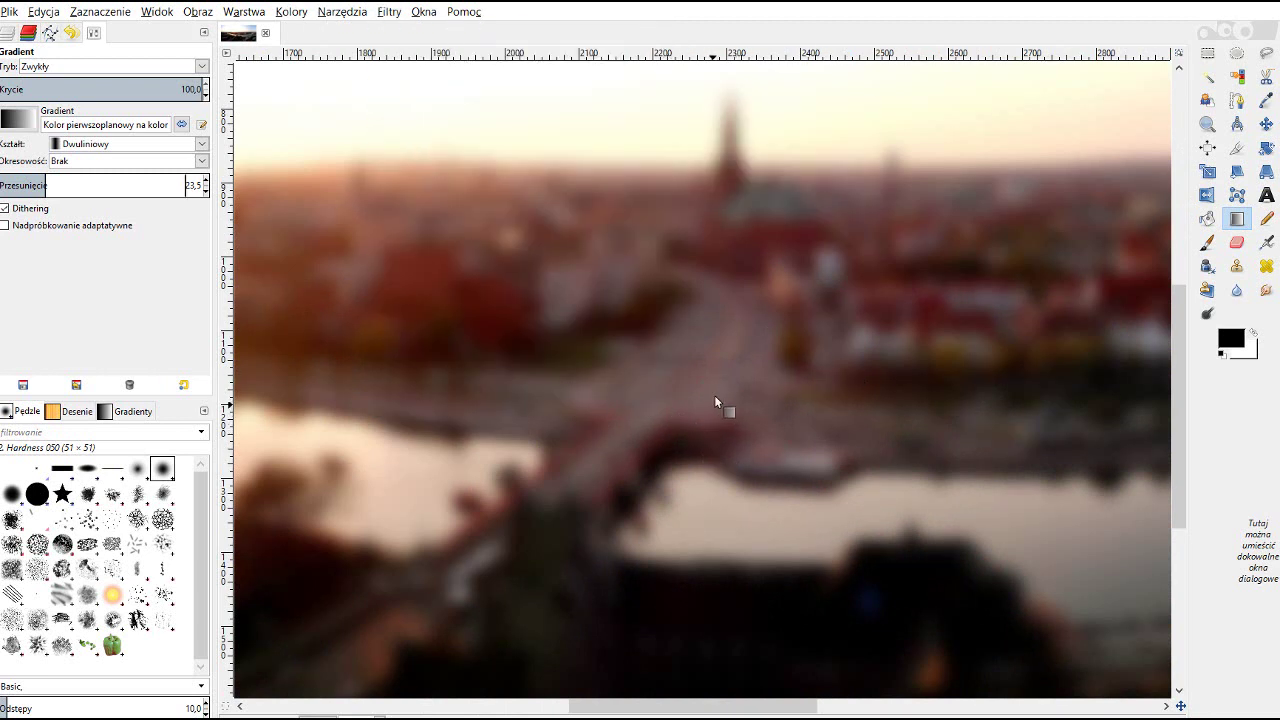
{"action": "left_click_drag", "start_coordinate": [722, 447], "coordinate": [726, 471]}
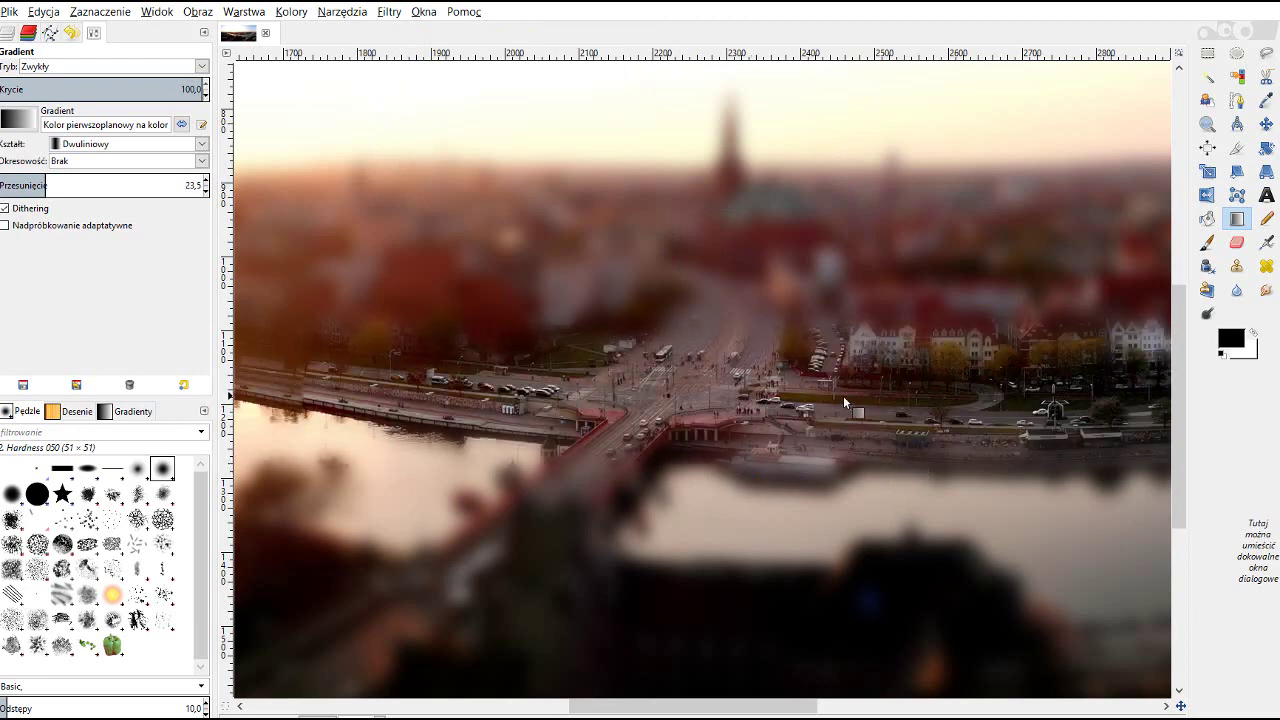
{"action": "scroll", "coordinate": [771, 397], "scroll_direction": "up", "scroll_amount": 2}
{"action": "scroll", "coordinate": [771, 397], "scroll_direction": "down", "scroll_amount": 1}
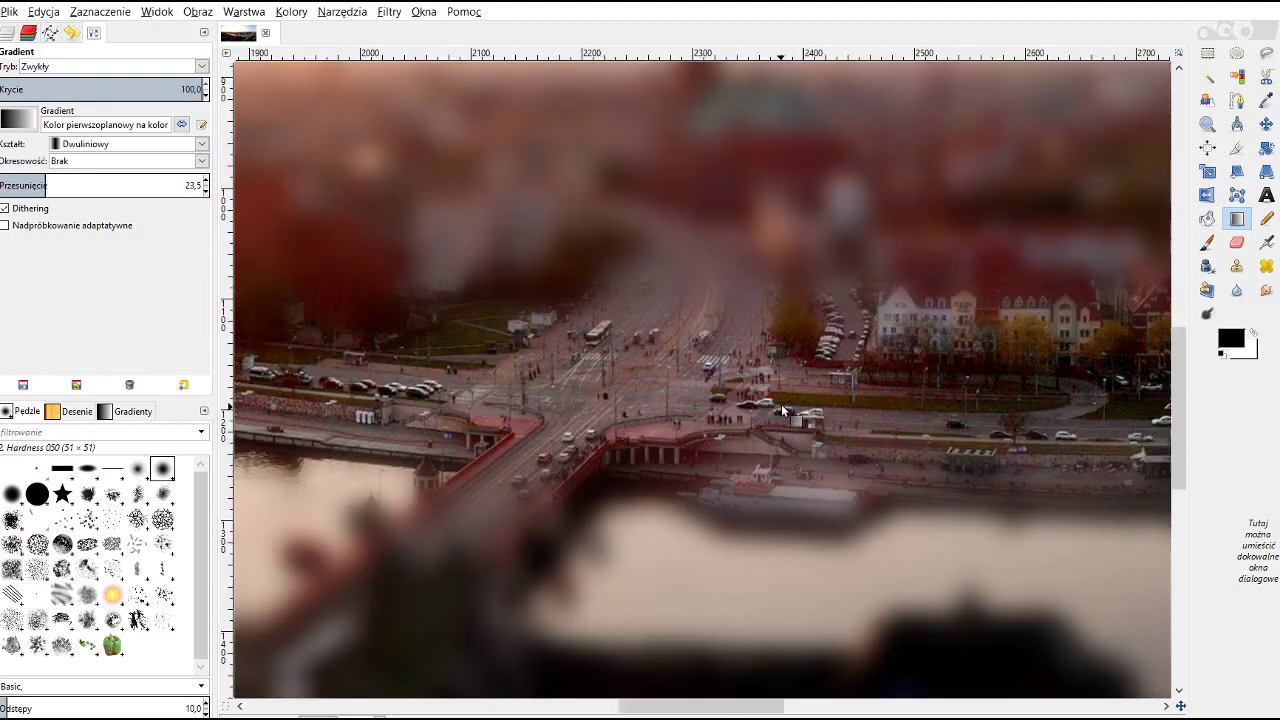
{"action": "scroll", "coordinate": [786, 410], "scroll_direction": "down", "scroll_amount": 1}
{"action": "scroll", "coordinate": [787, 410], "scroll_direction": "down", "scroll_amount": 1}
{"action": "scroll", "coordinate": [788, 412], "scroll_direction": "down", "scroll_amount": 1}
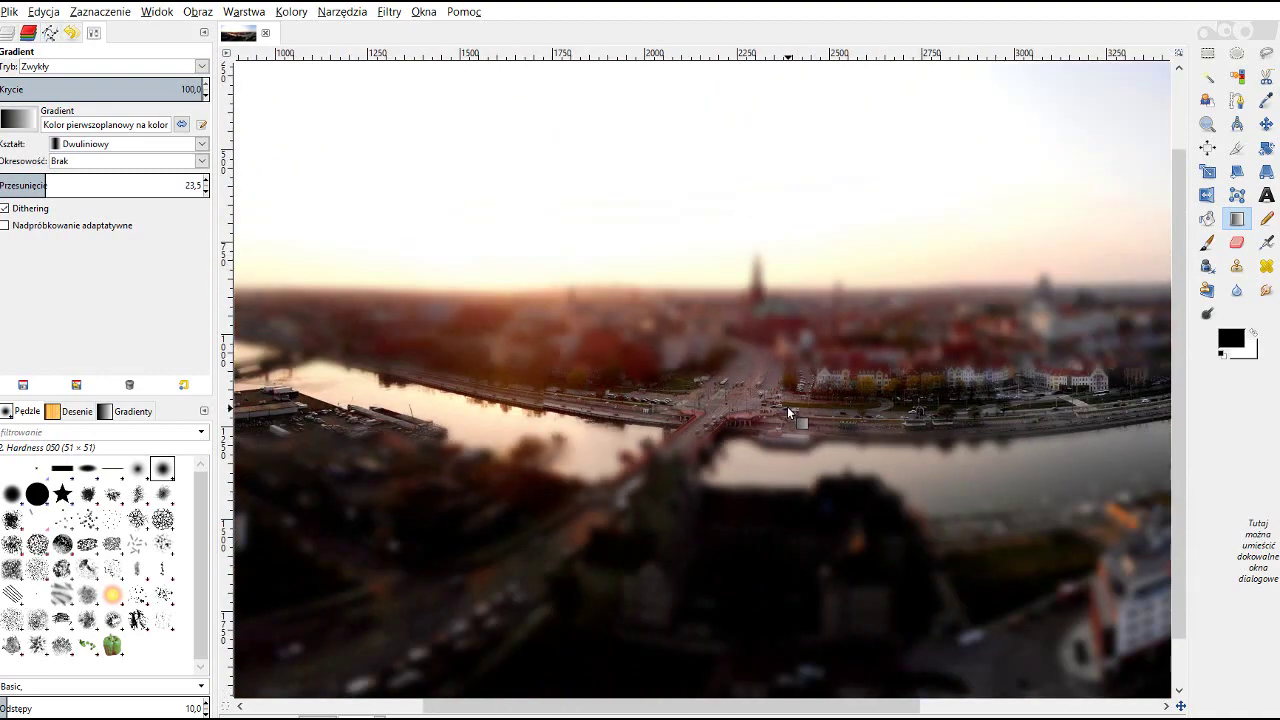
{"action": "scroll", "coordinate": [799, 406], "scroll_direction": "down", "scroll_amount": 2}
{"action": "scroll", "coordinate": [811, 407], "scroll_direction": "up", "scroll_amount": 1}
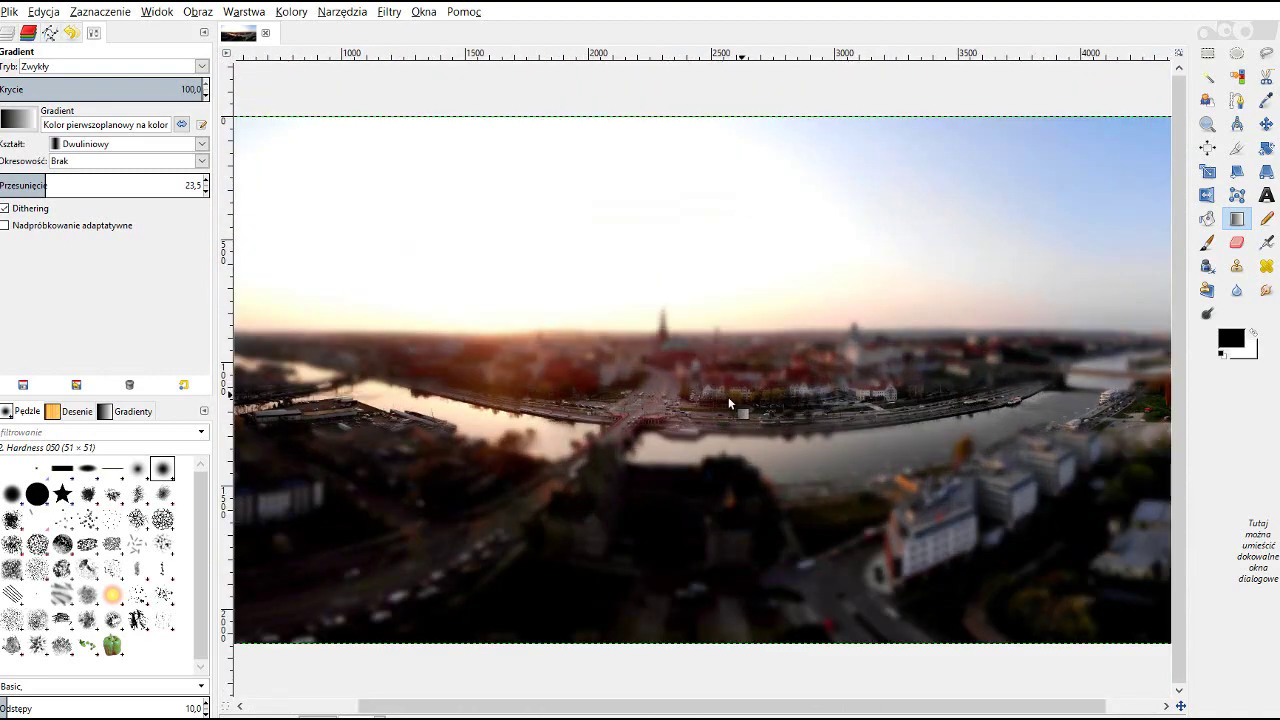